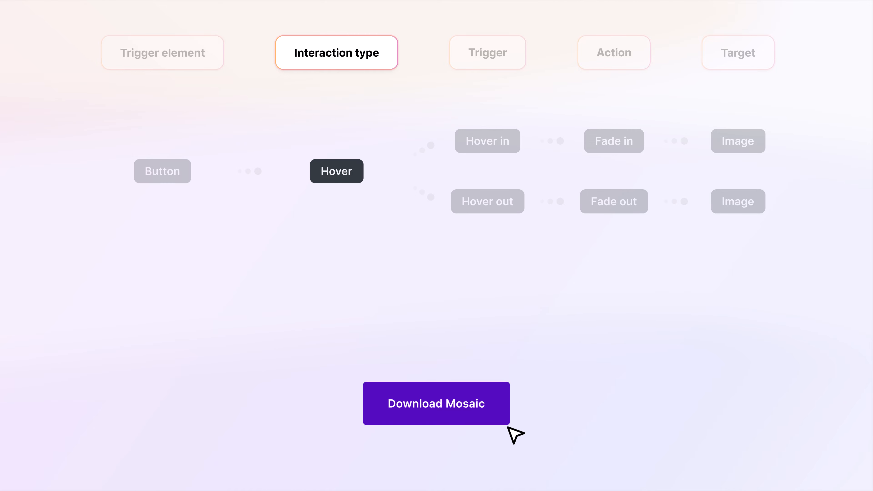
mouse_move(503, 420)
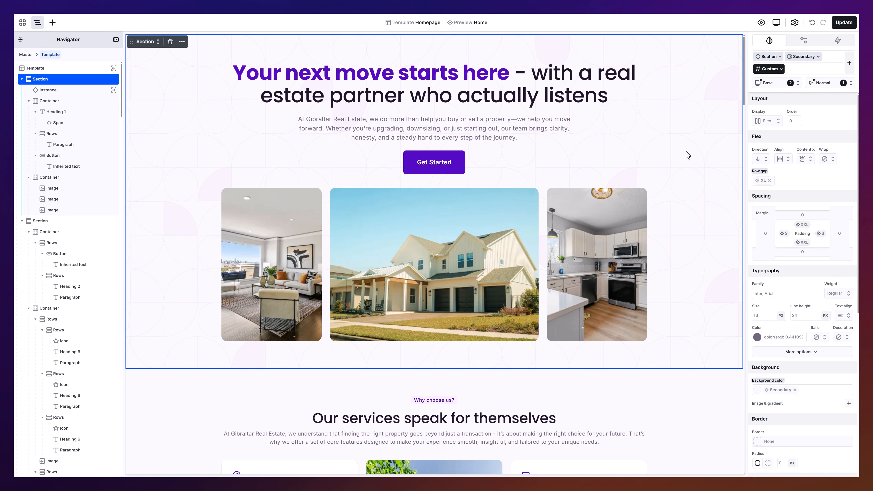
Step: Add a Scroll into view interaction to the hero section and apply the Section element as its trigger
left_click(837, 40)
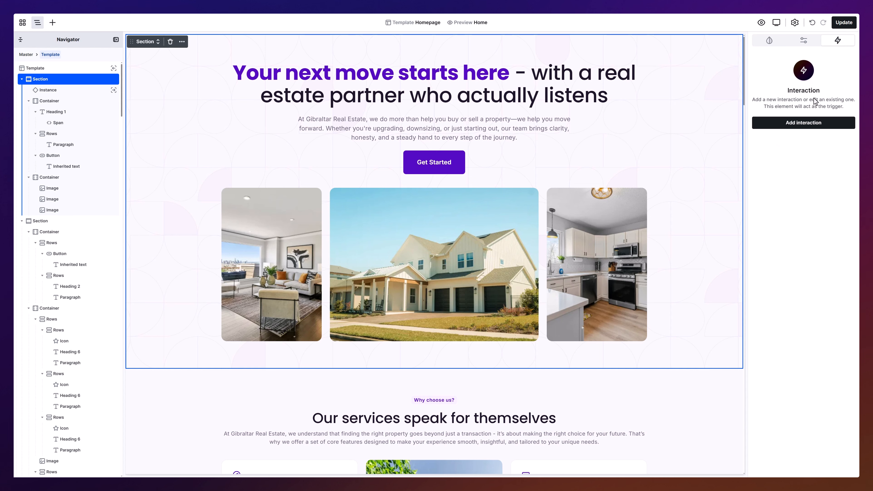
left_click(811, 125)
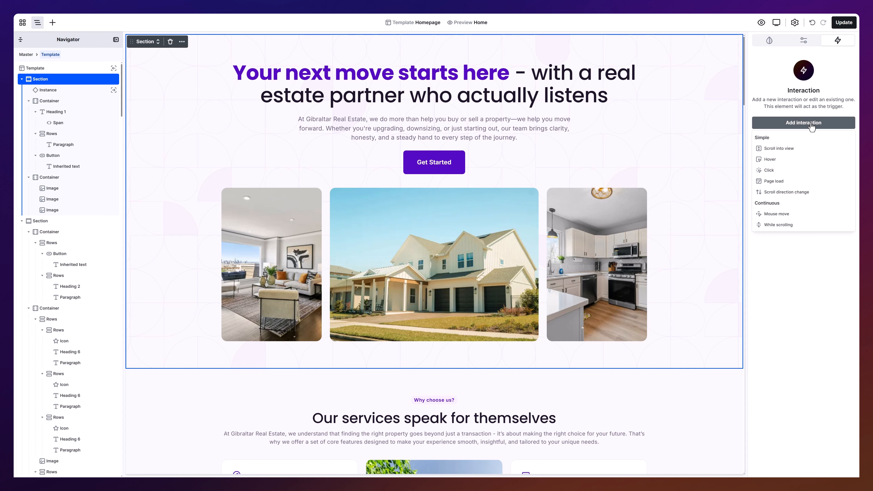
left_click(805, 150)
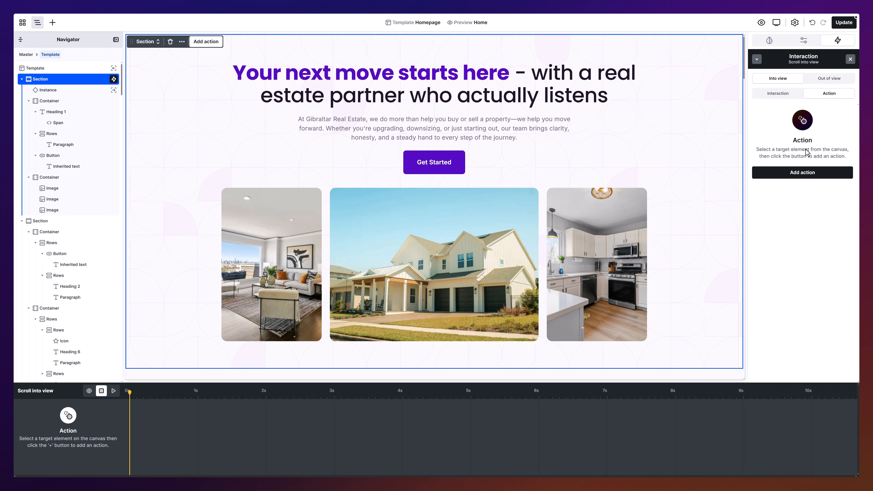
left_click(783, 98)
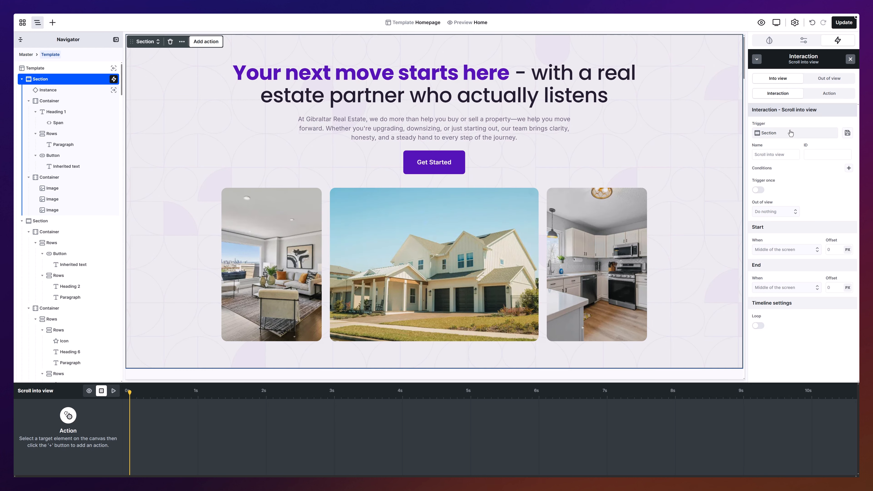
left_click(790, 133)
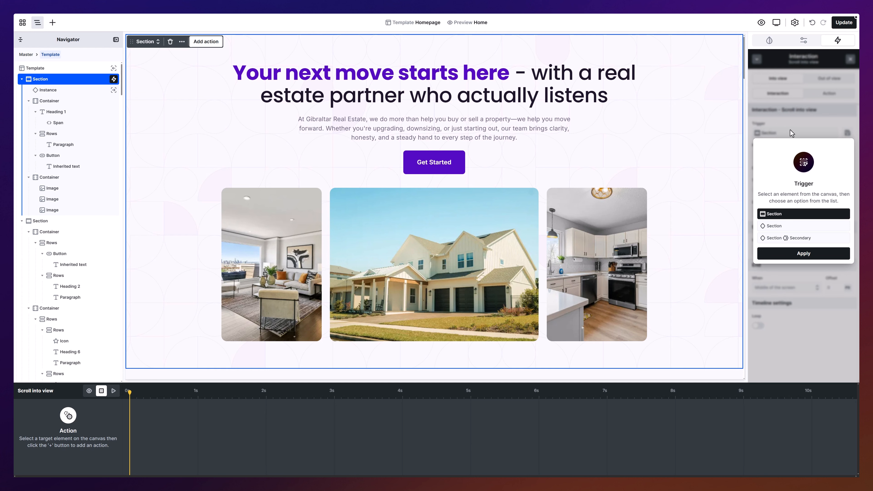
left_click(797, 253)
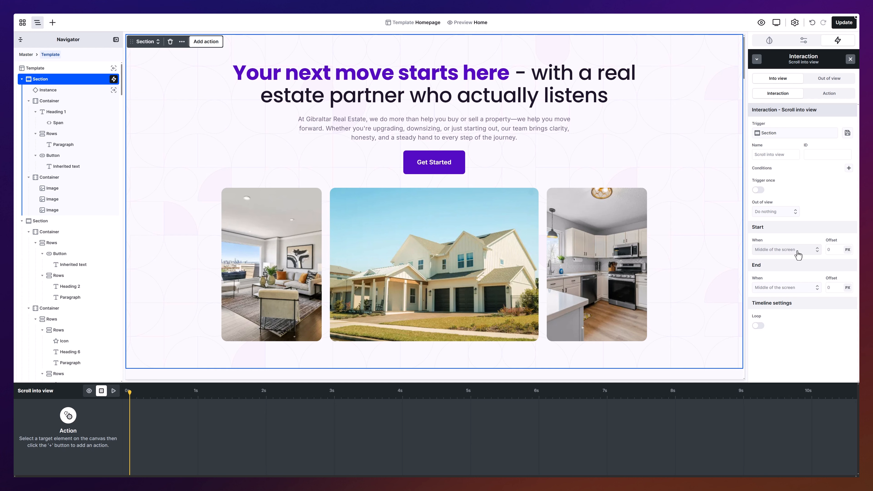
Step: Add an Opacity animation action targeting the hero container that holds the heading, paragraph and button
left_click(827, 97)
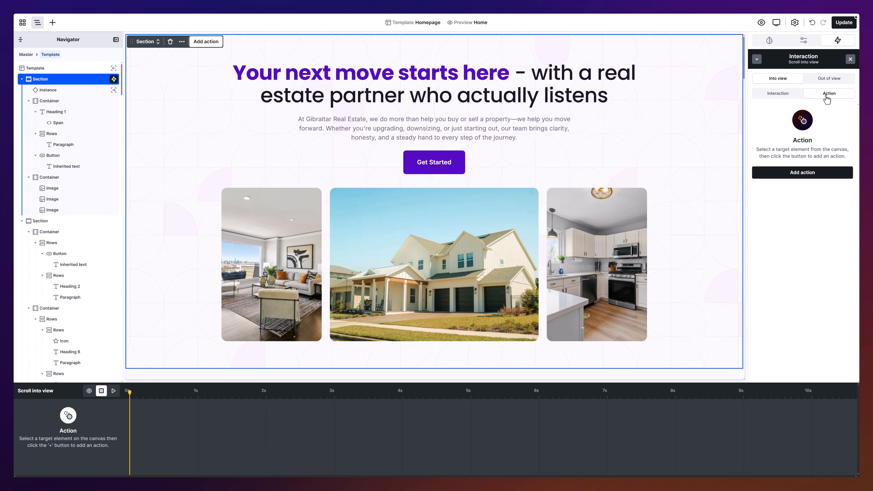
left_click(610, 126)
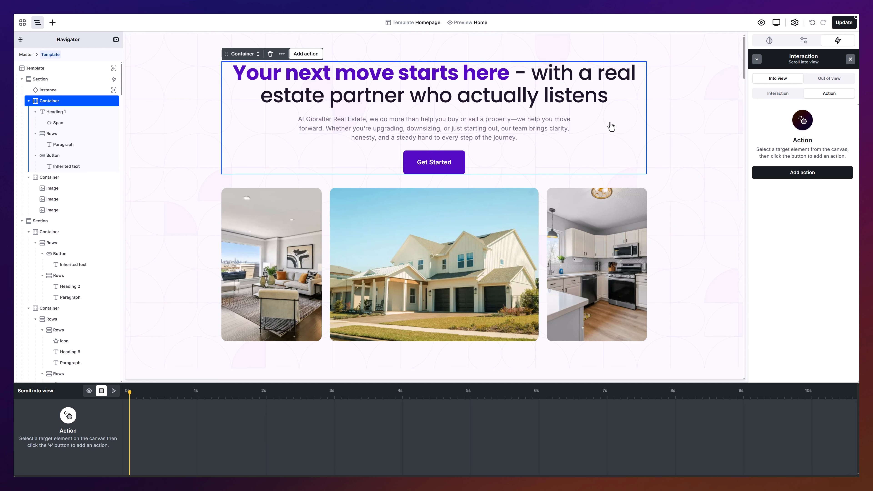
left_click(777, 178)
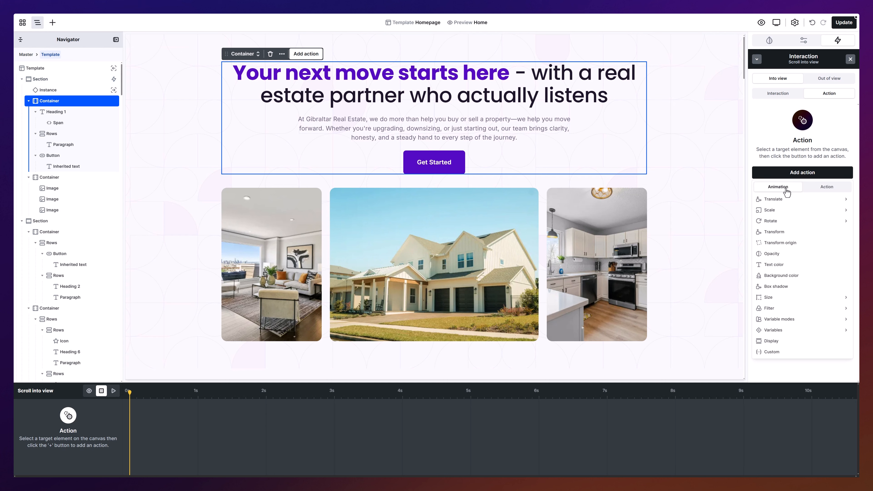
left_click(826, 190)
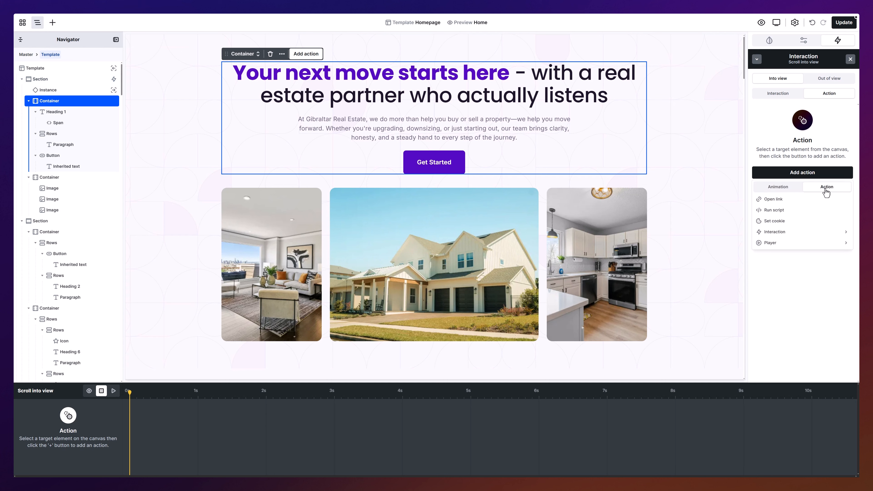
left_click(781, 189)
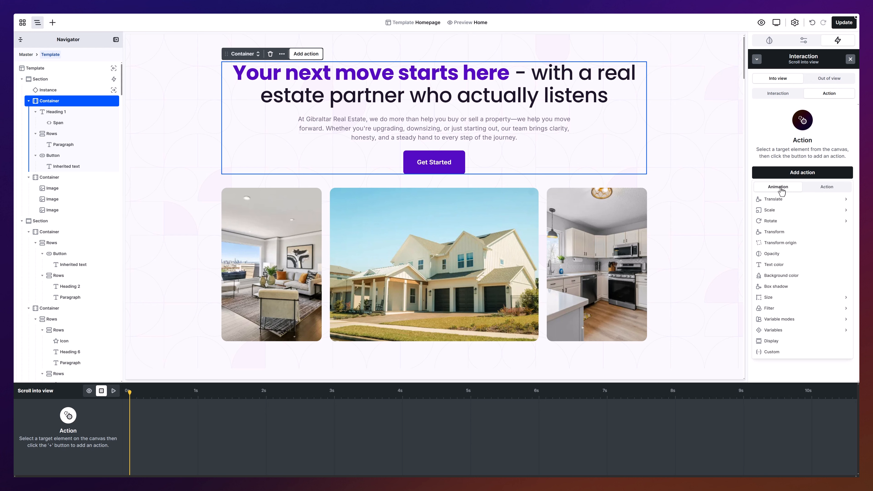
left_click(772, 254)
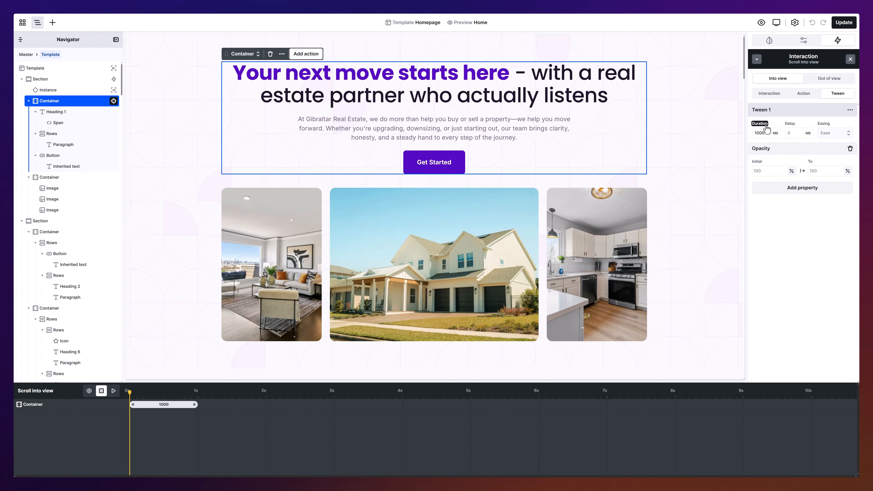
Step: Set the hero text container's own opacity style to 0% and reset that style to its default
left_click(769, 41)
left_click_drag(857, 118, 858, 297)
double_click(783, 272)
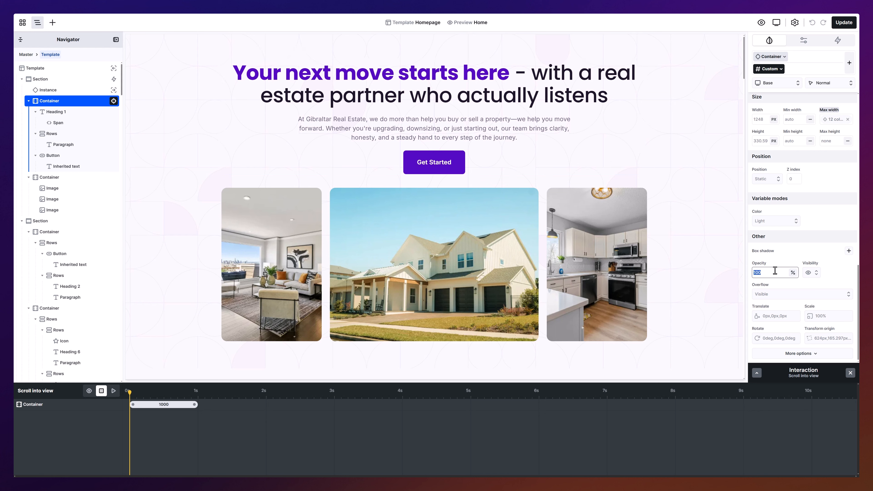
type("0")
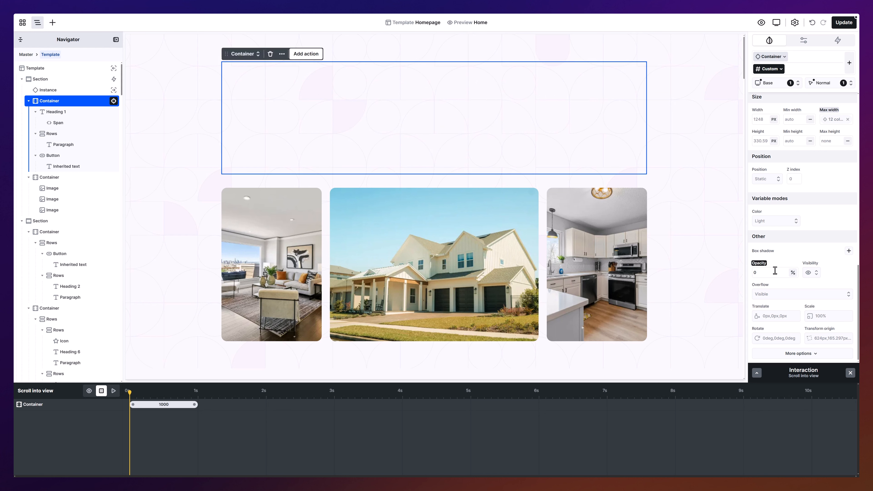
left_click(759, 263, "alt")
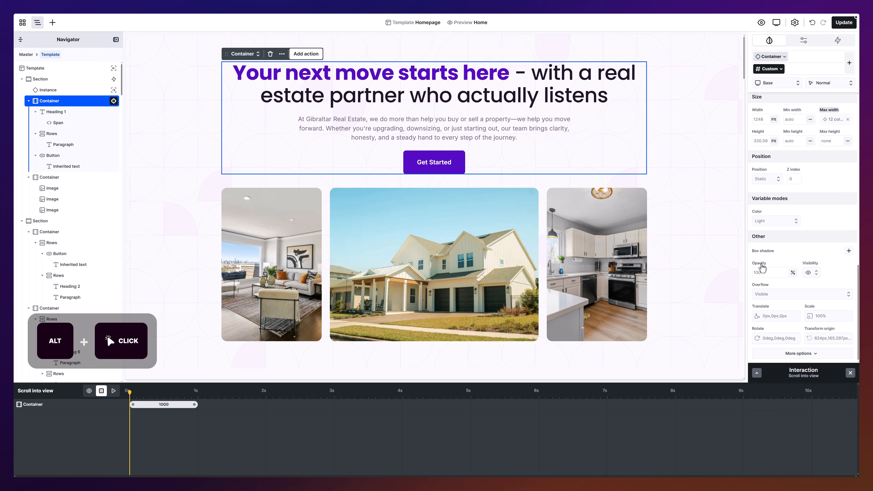
Step: Set the hero text container's opacity tween to start at 0% and end at 100%
left_click(755, 375)
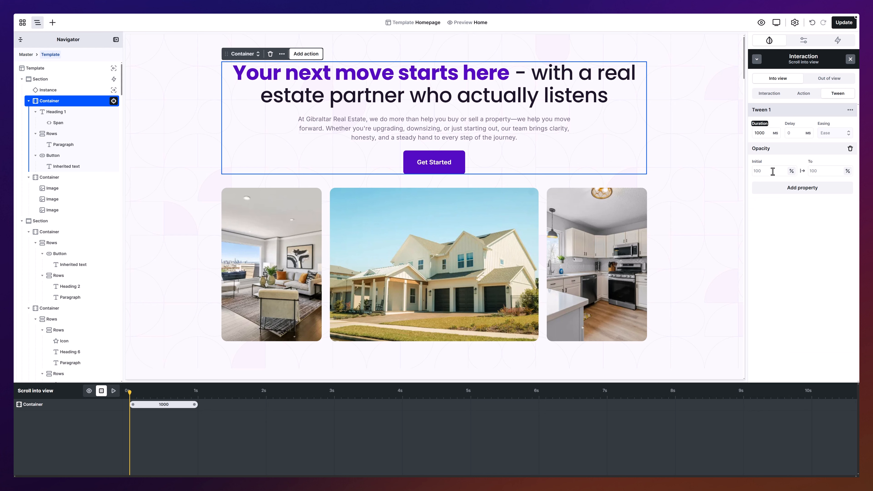
left_click(772, 171)
type("0")
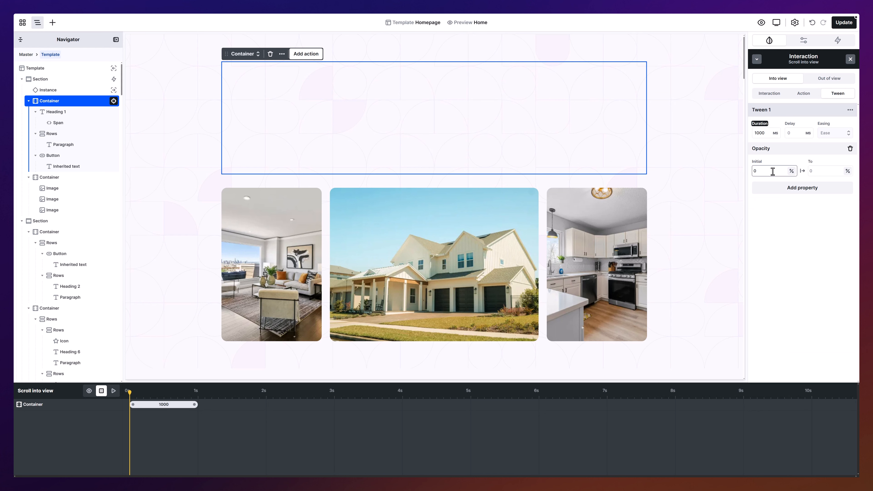
left_click(814, 171)
type("100")
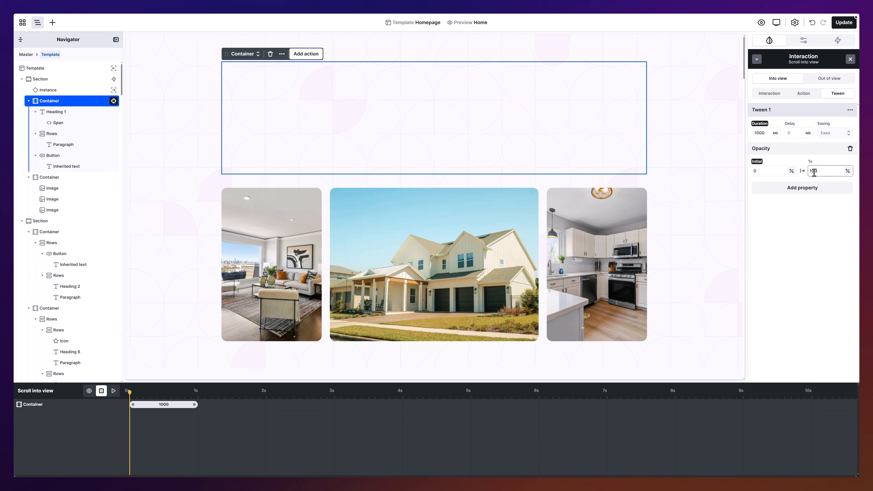
key("Return")
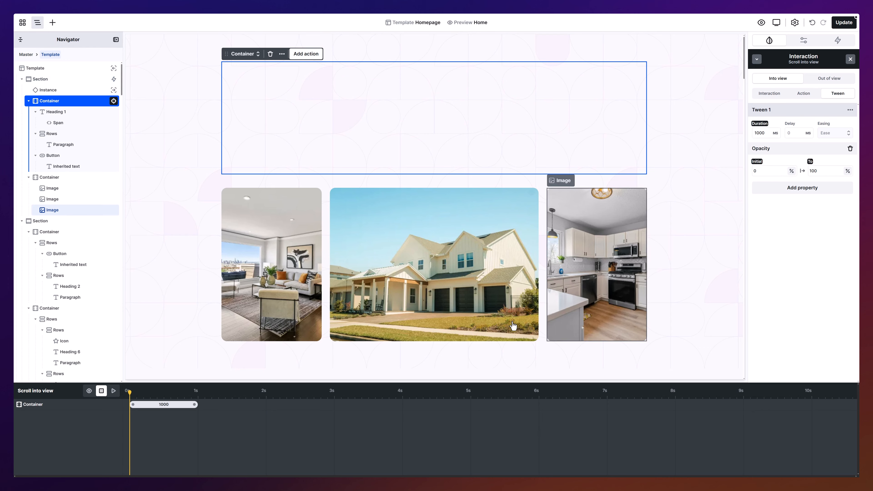
Step: Preview the text container's fade-in on the timeline and return the playhead to the start
left_click(114, 390)
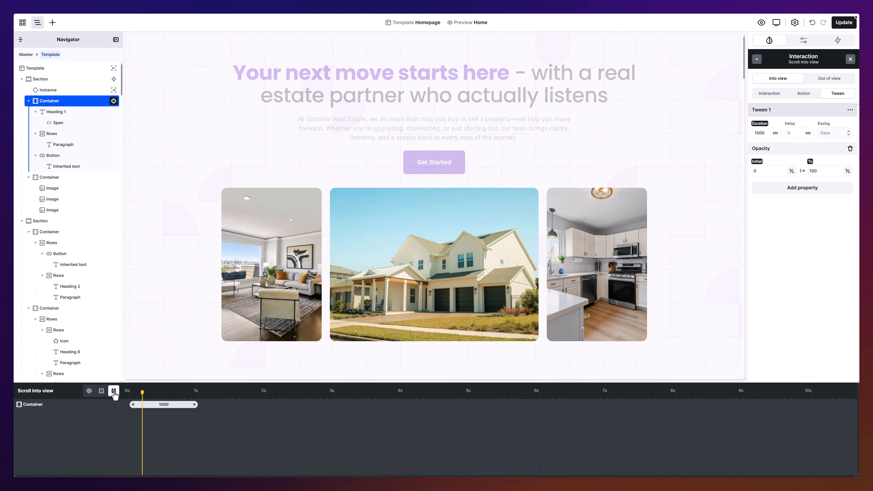
left_click(113, 391)
left_click(101, 391)
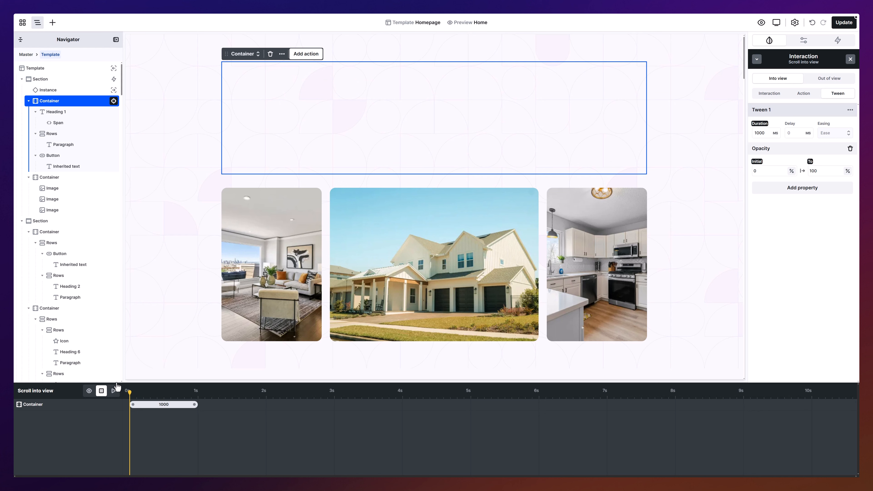
Step: Duplicate the Container action in the timeline and rename the copy "Container - images"
left_click(324, 285)
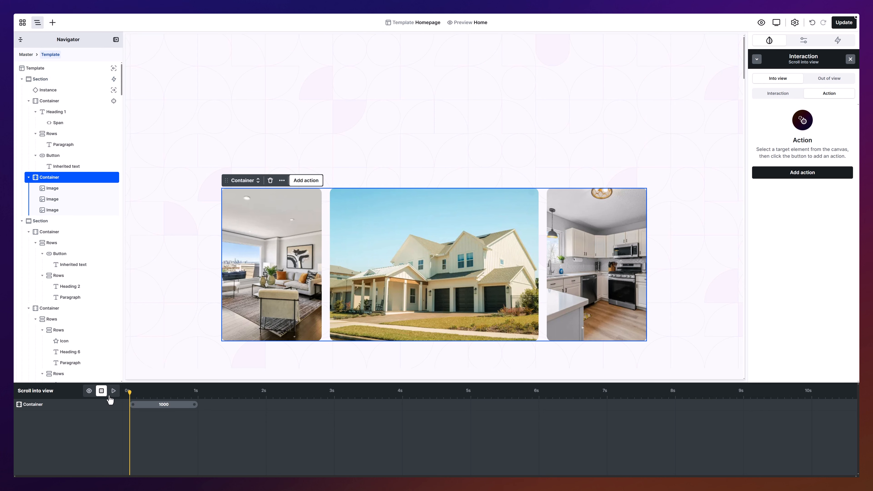
left_click(97, 407)
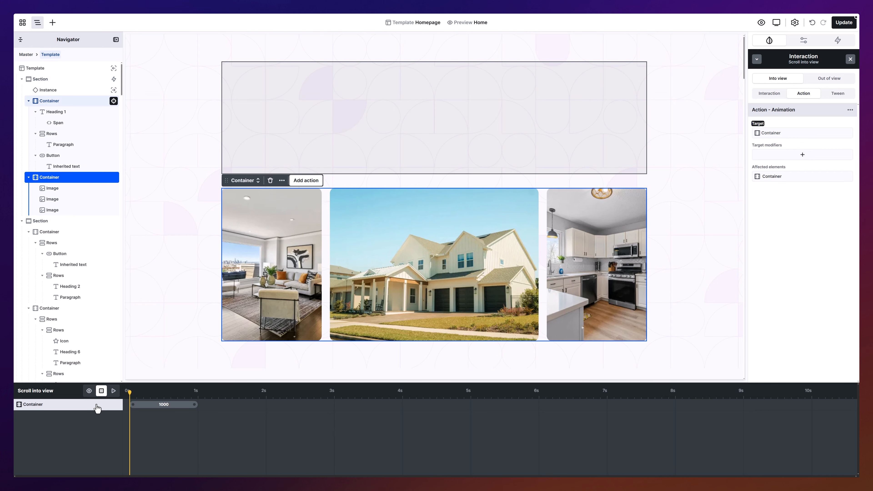
right_click(97, 407)
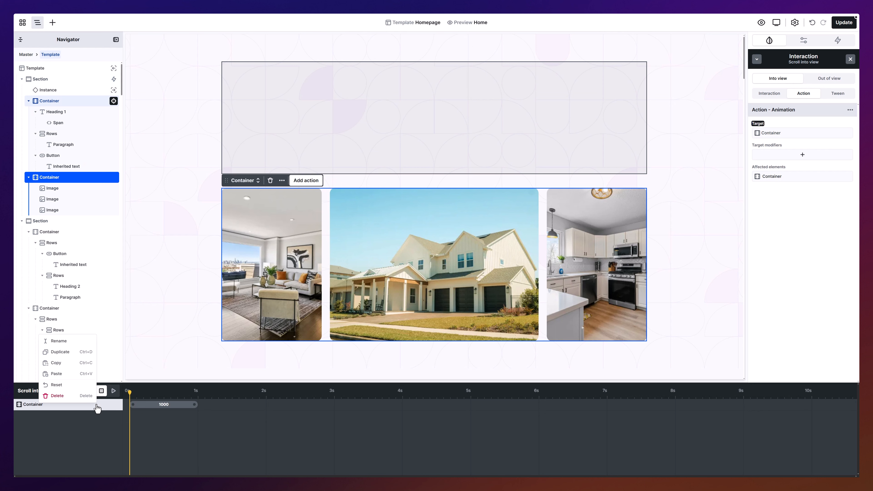
left_click(72, 358)
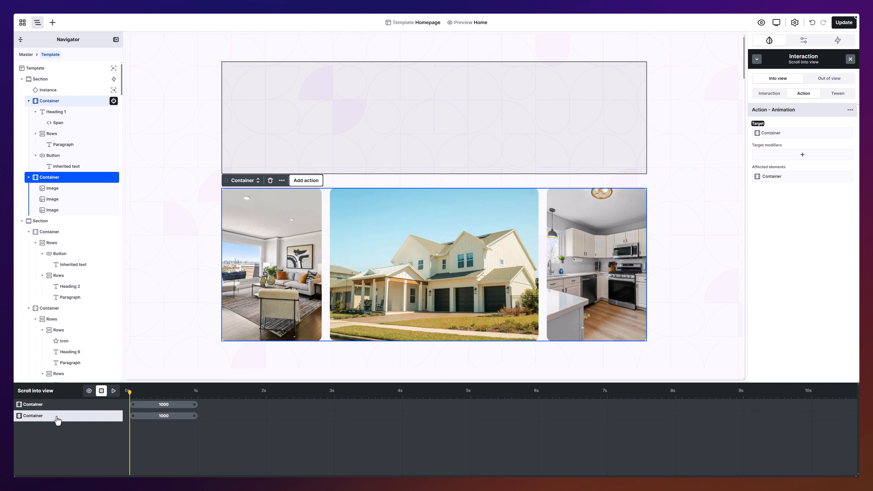
right_click(57, 421)
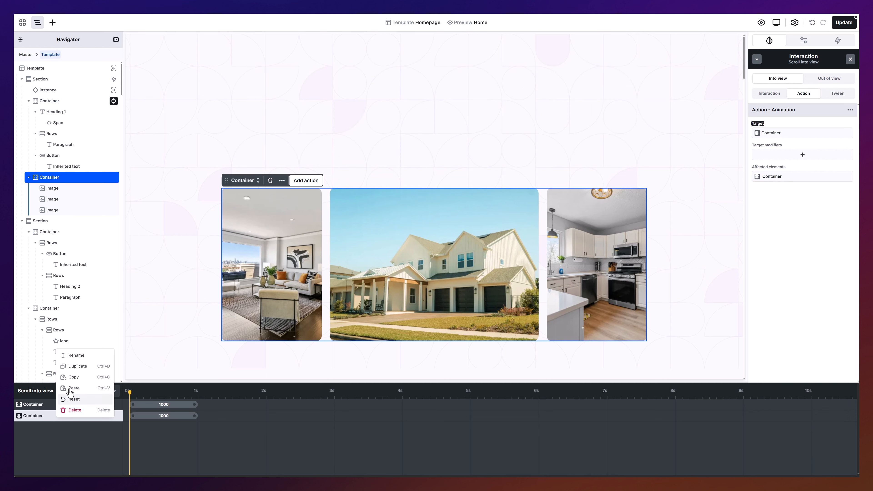
left_click(76, 356)
type("Container - images")
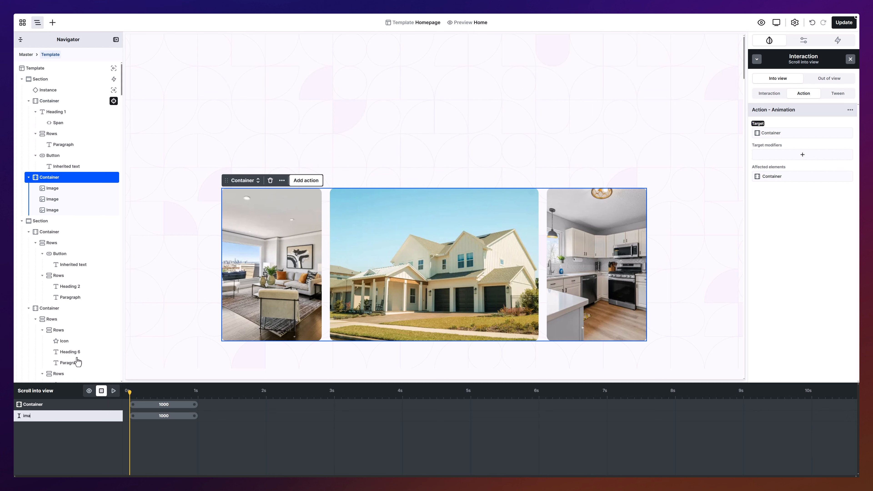
key("Return")
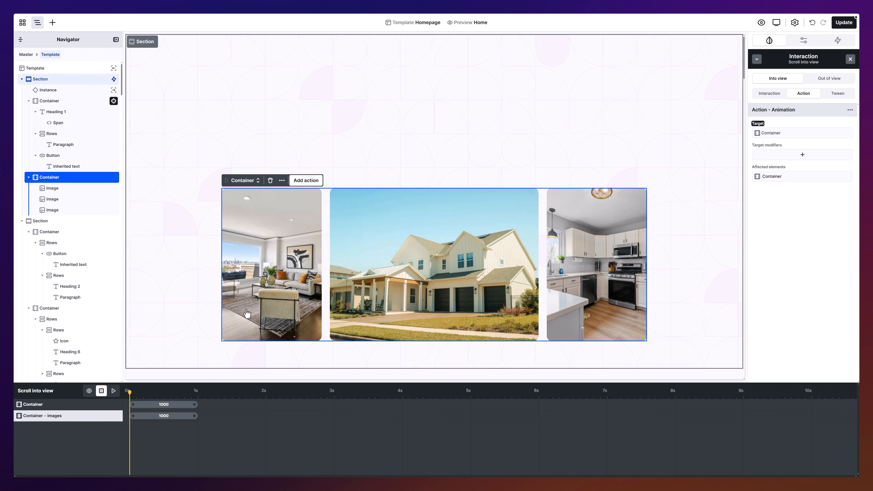
Step: Change the target of the "Container - images" action to the container holding the three hero images
left_click(766, 134)
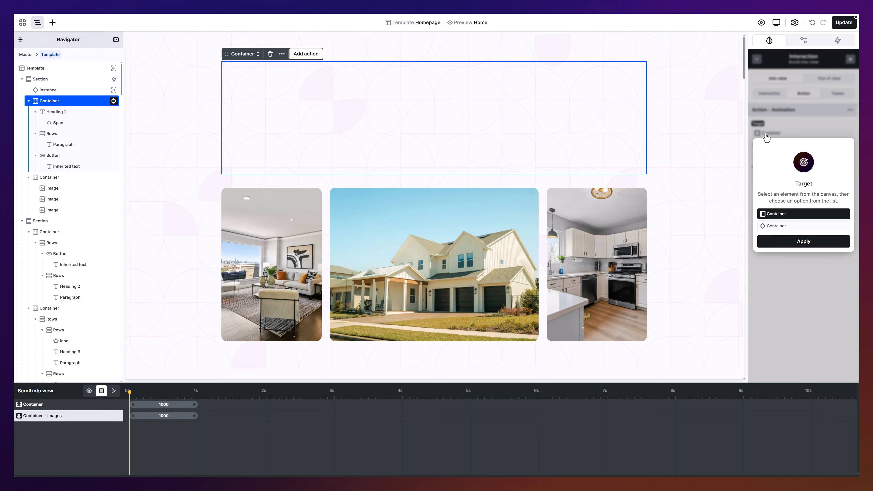
left_click(546, 234)
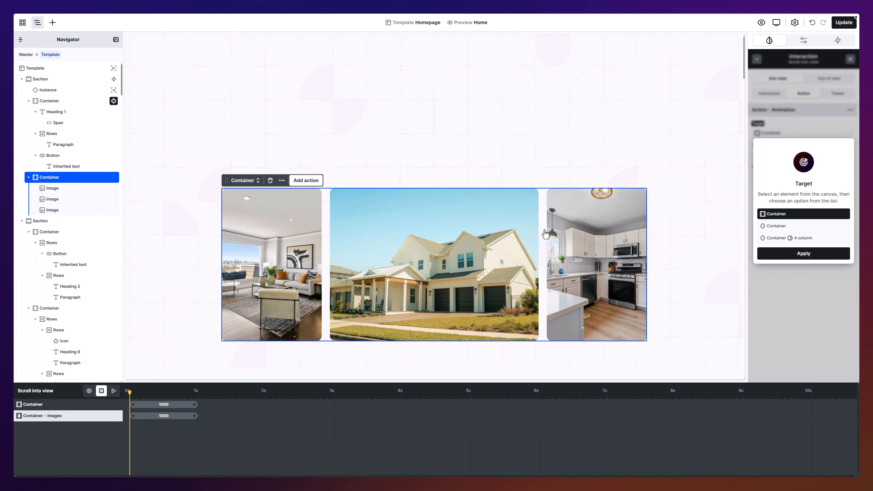
left_click(788, 256)
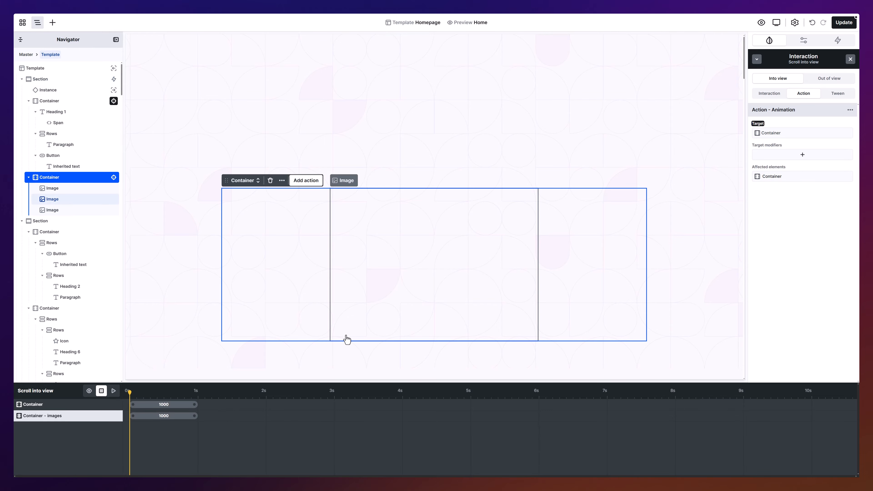
Step: Delay the "Container - images" tween by 200 ms, previewing the timeline before and after the change
left_click(114, 396)
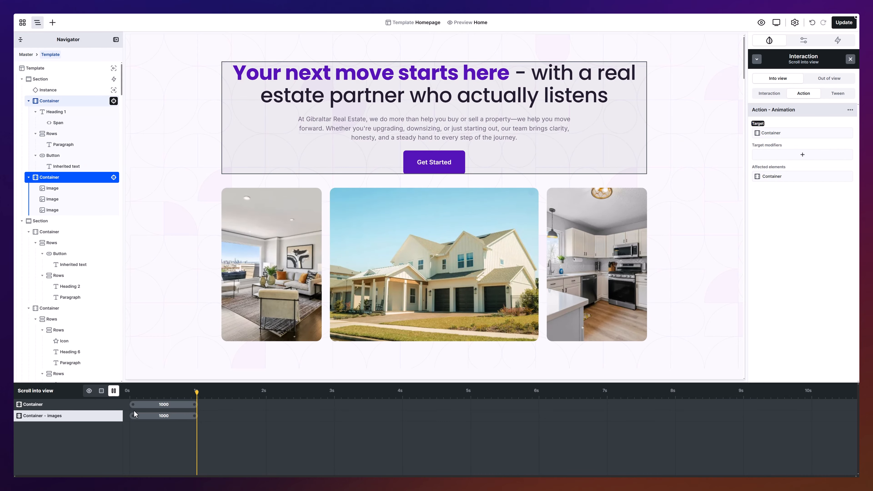
left_click_drag(142, 416, 156, 418)
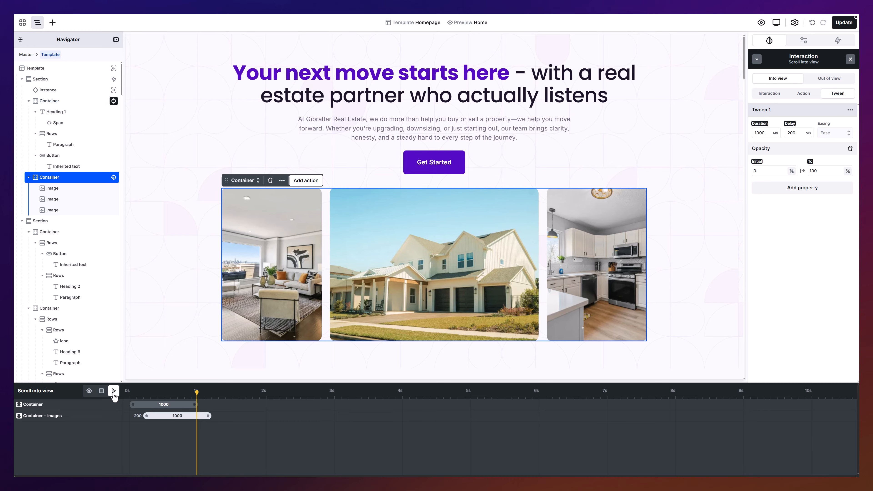
left_click(114, 392)
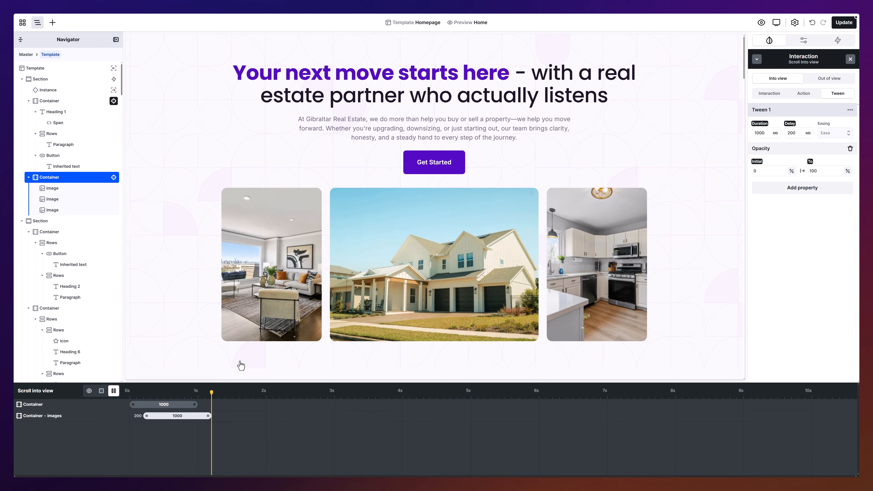
Step: Duplicate the into-view actions to the out-of-view state and set the Container tween's end opacity to 0%
left_click(826, 79)
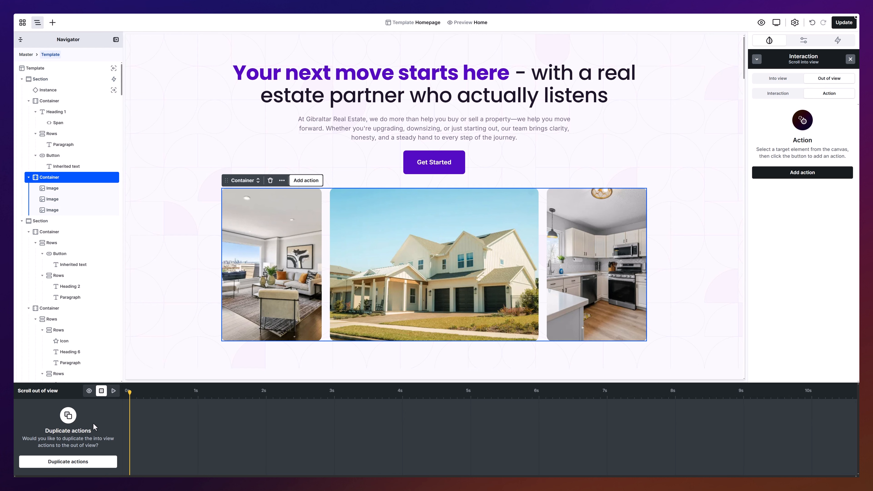
left_click(69, 462)
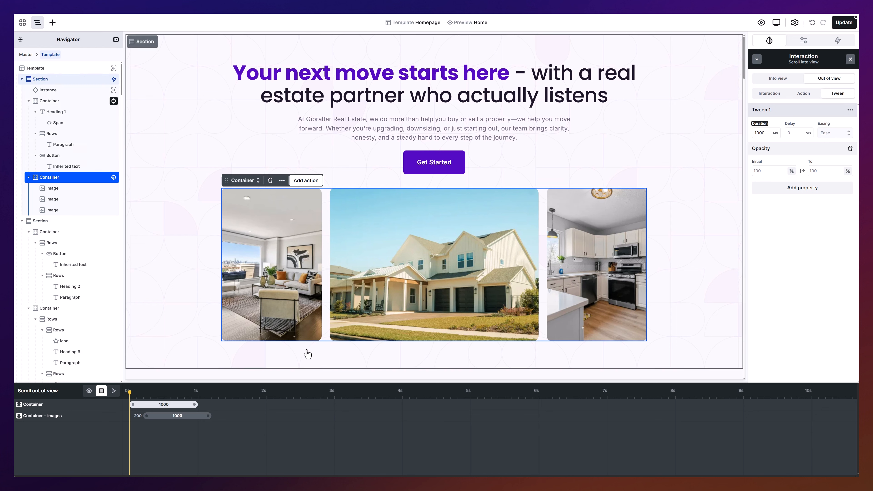
left_click(814, 174)
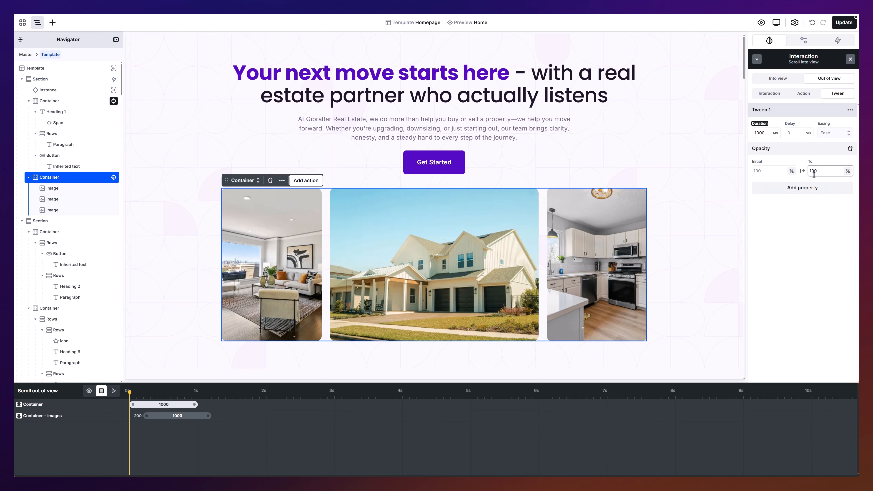
type("0")
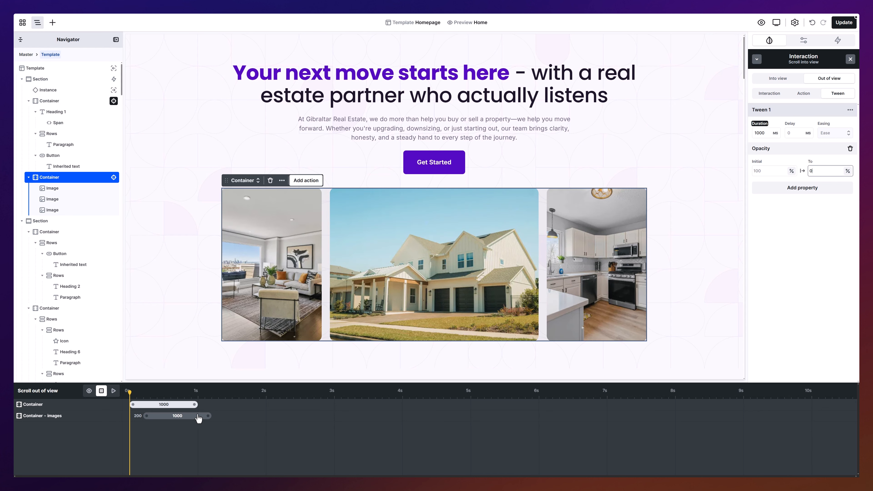
Step: Set the end opacity of the out-of-view "Container - images" tween to 0%
left_click(191, 416)
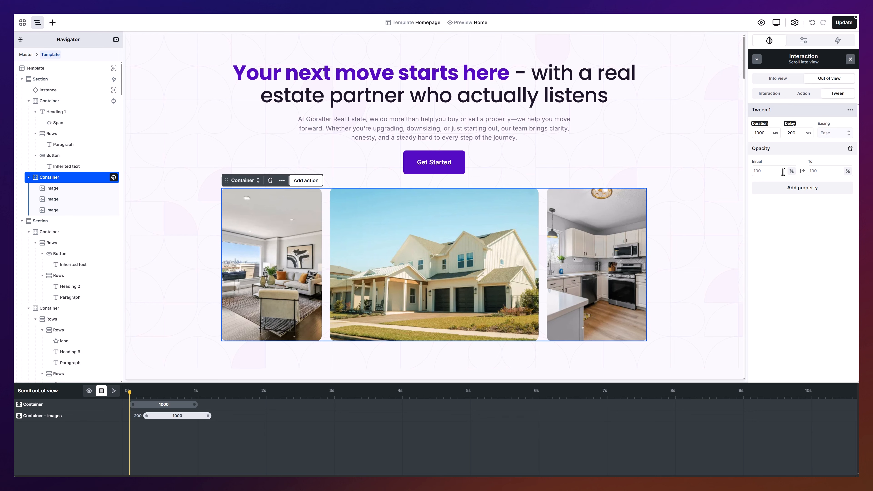
left_click(810, 168)
type("0")
Step: Preview the page by scrolling the hero section out of and back into view, and close the preview and the interaction editor
left_click(761, 22)
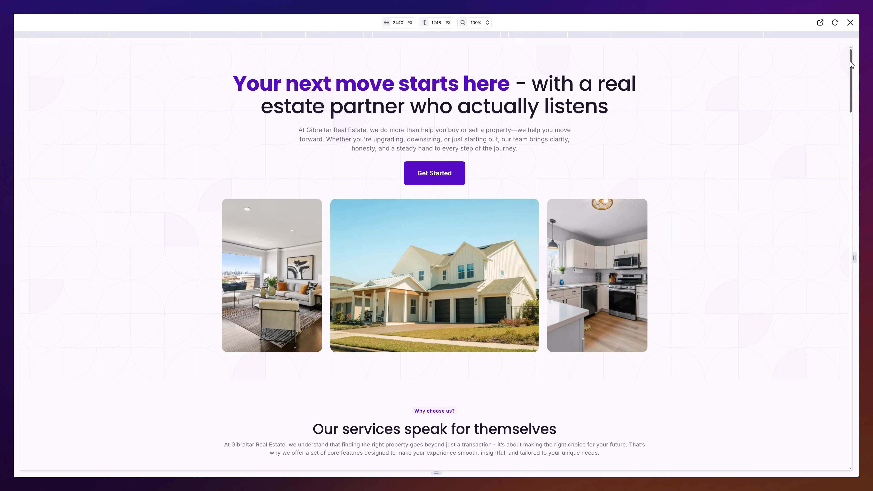
left_click_drag(850, 61, 852, 85)
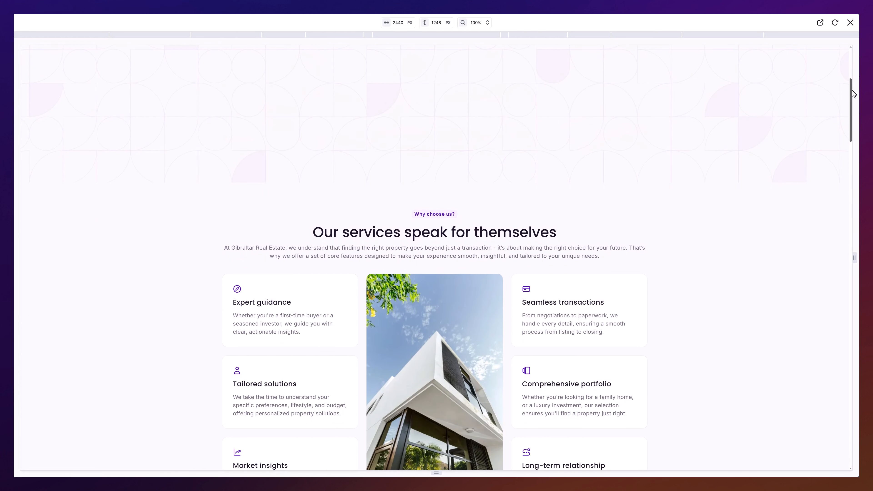
left_click_drag(854, 93, 853, 62)
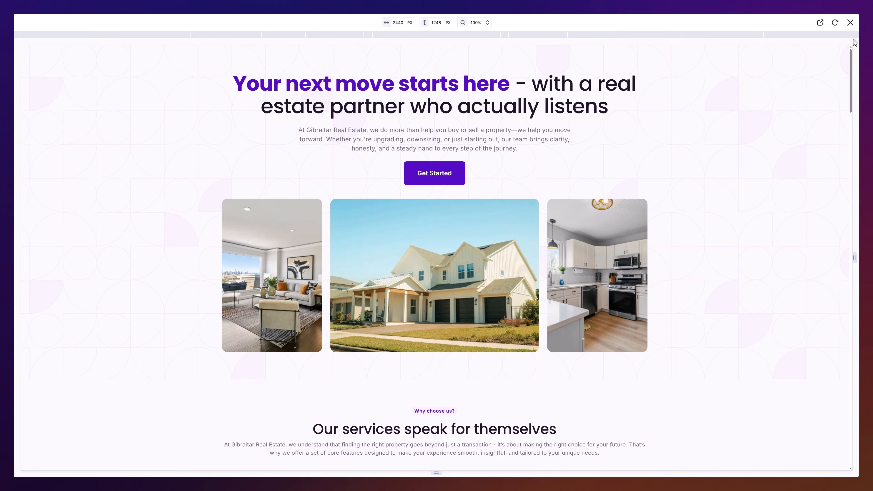
left_click(850, 22)
left_click(851, 49)
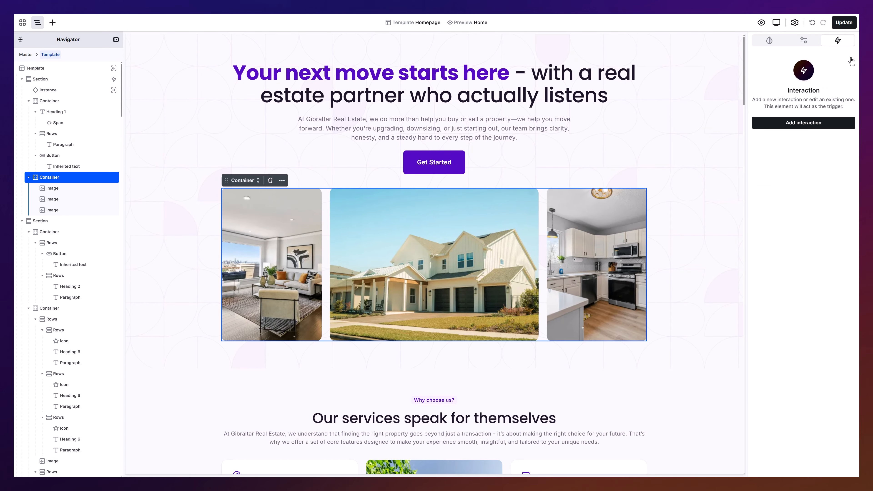
Step: Add a While scrolling interaction to the "Why choose us?" section, and switch to the hero section's interaction and back
left_click_drag(744, 68, 738, 123)
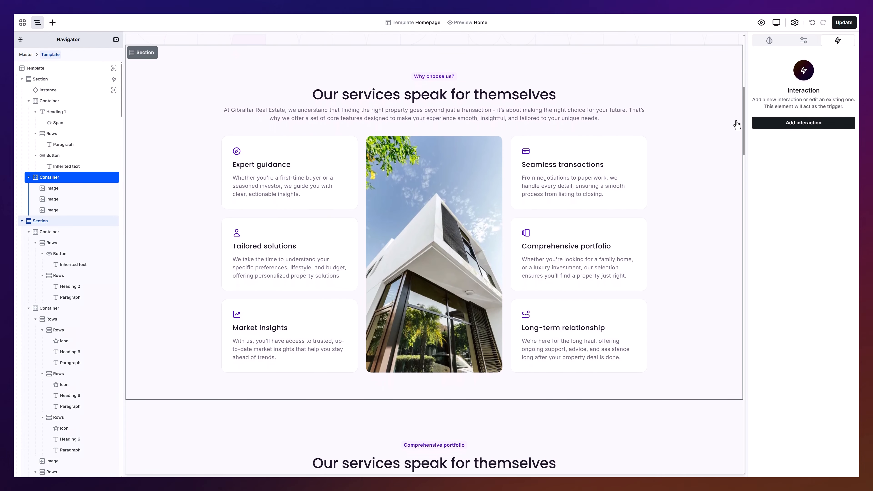
left_click(737, 125)
left_click(770, 125)
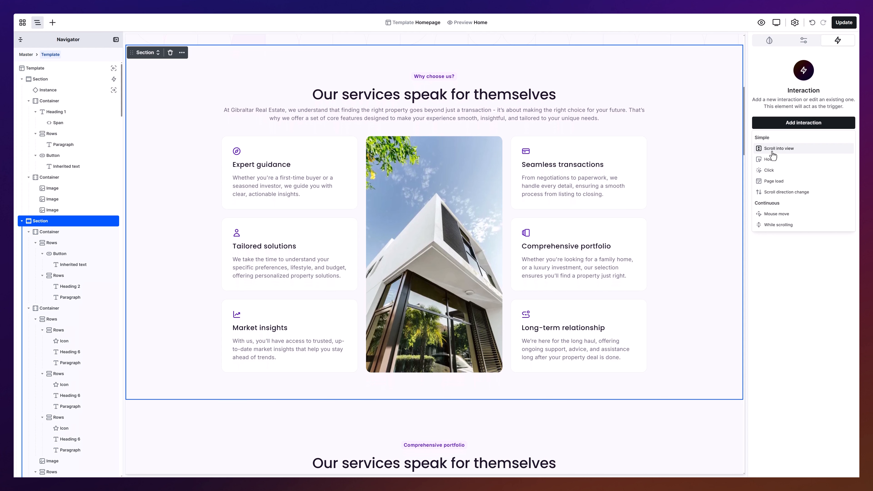
left_click(786, 227)
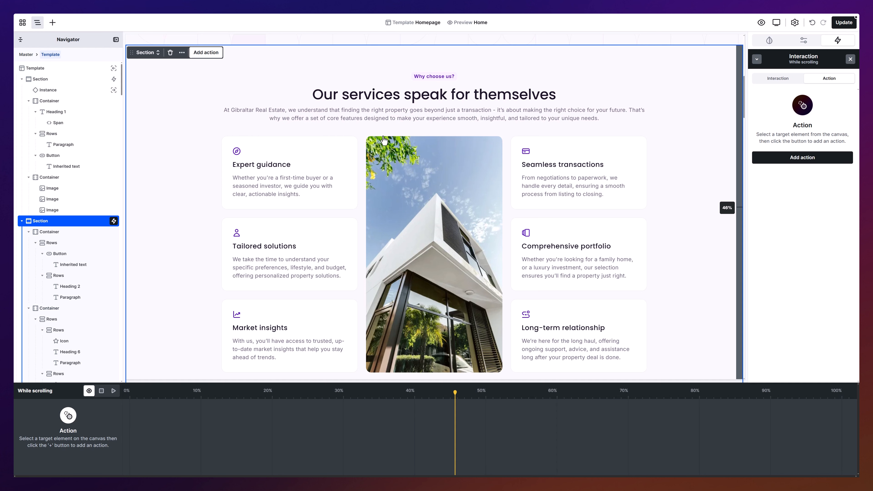
left_click(114, 80)
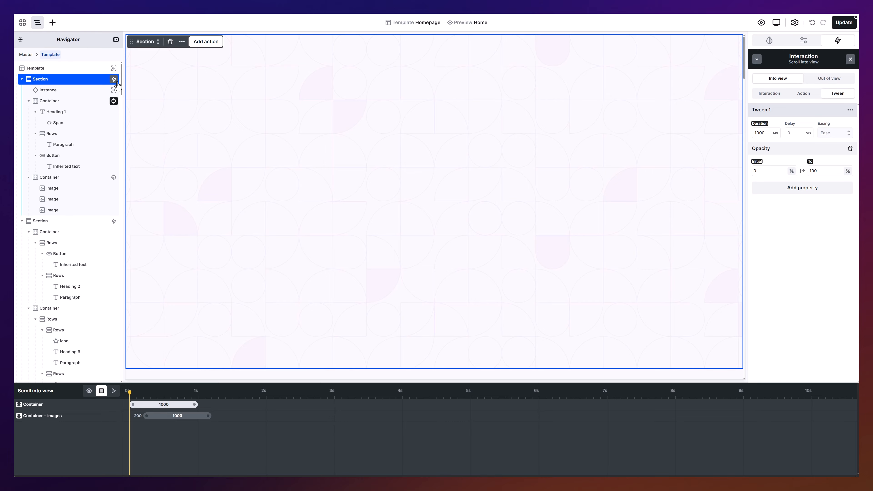
left_click(113, 222)
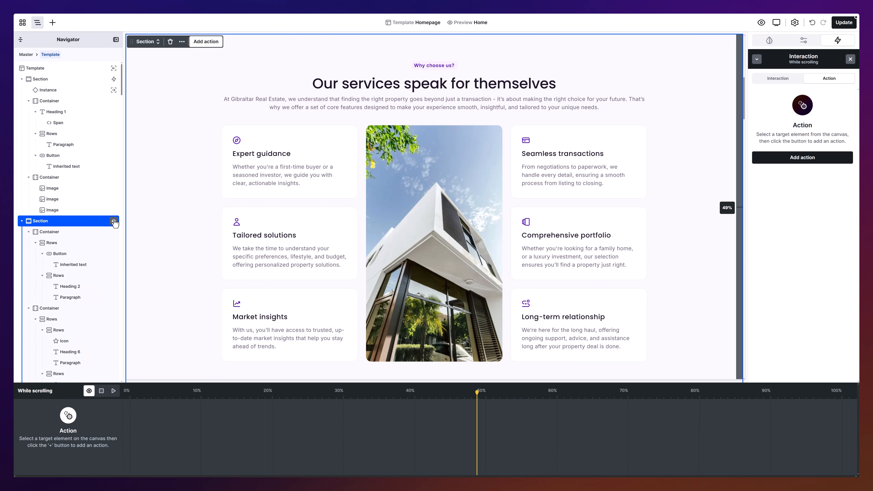
Step: Add a Translate X animation action to the Rows column that starts with the "Expert guidance" card
left_click(265, 205)
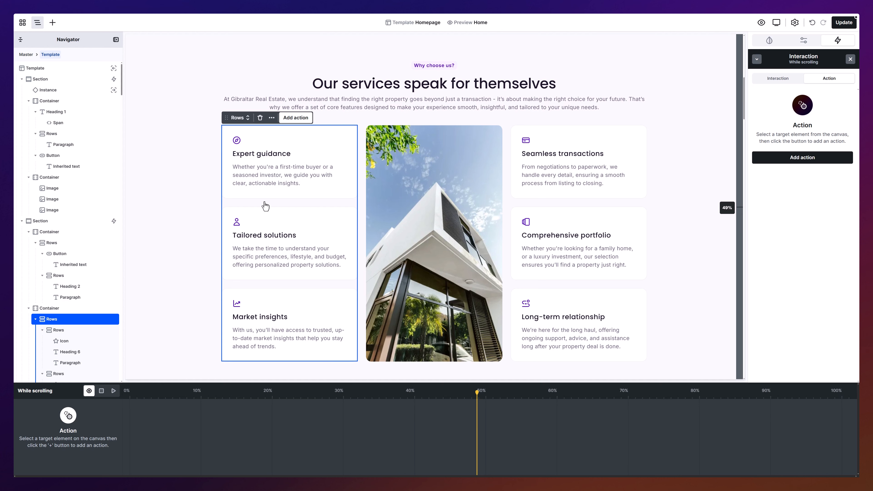
left_click(299, 121)
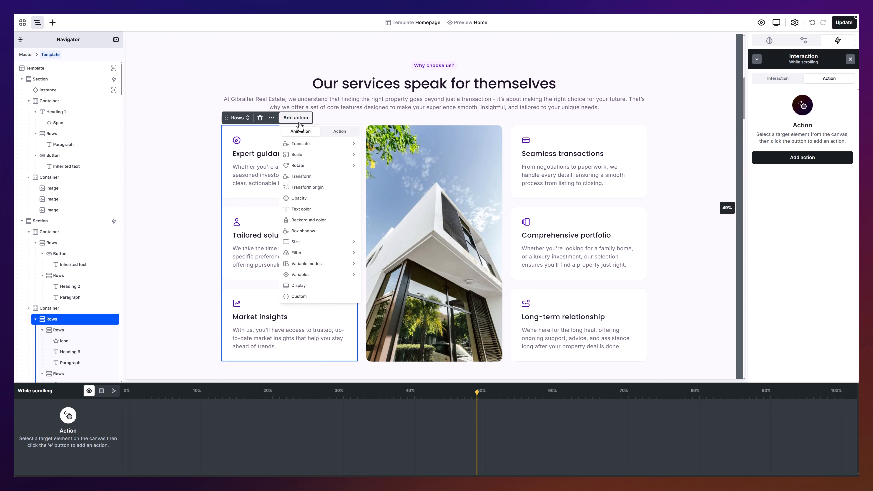
mouse_move(300, 145)
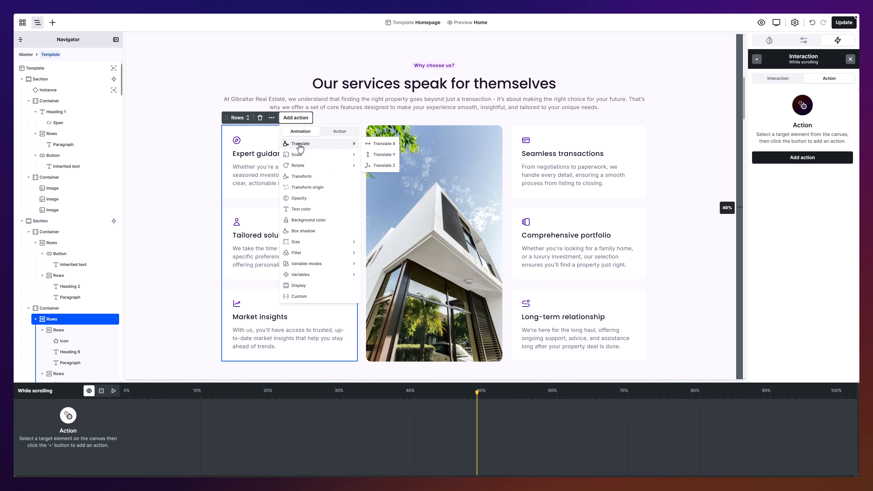
left_click(384, 144)
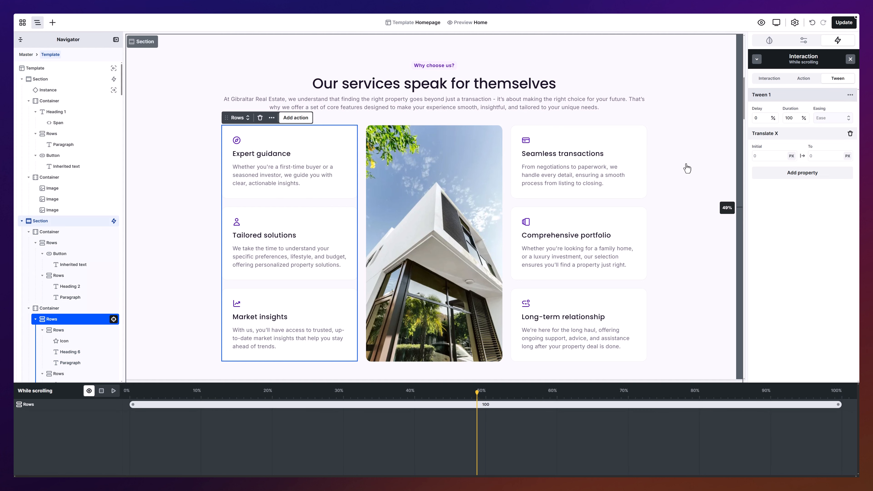
Step: Set the "Expert guidance" column's Translate X to run from -50% to 0%
left_click(758, 159)
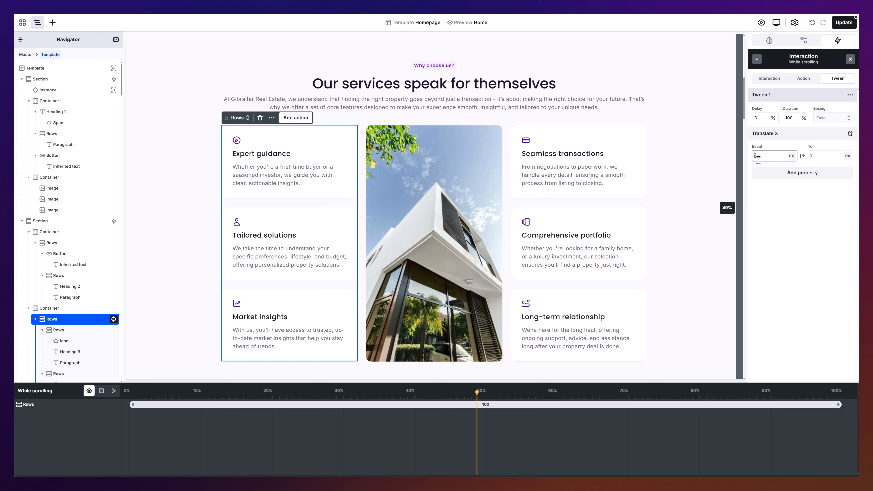
type("-50%")
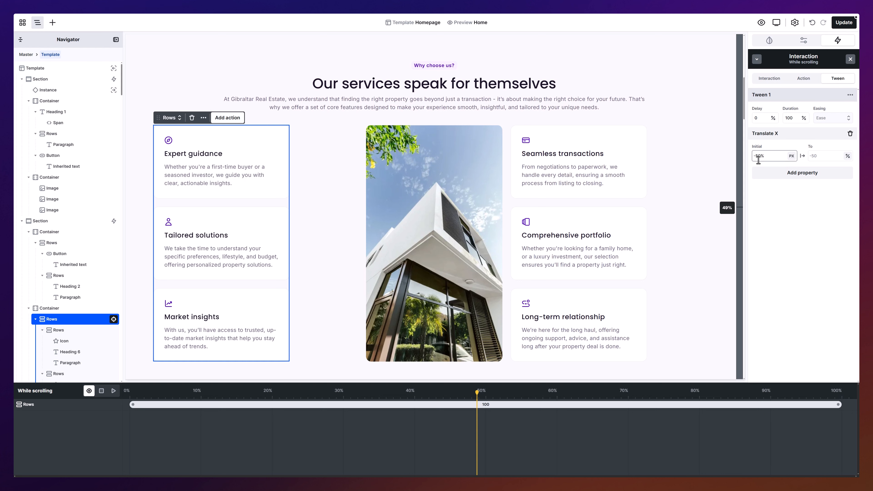
left_click(817, 157)
type("0")
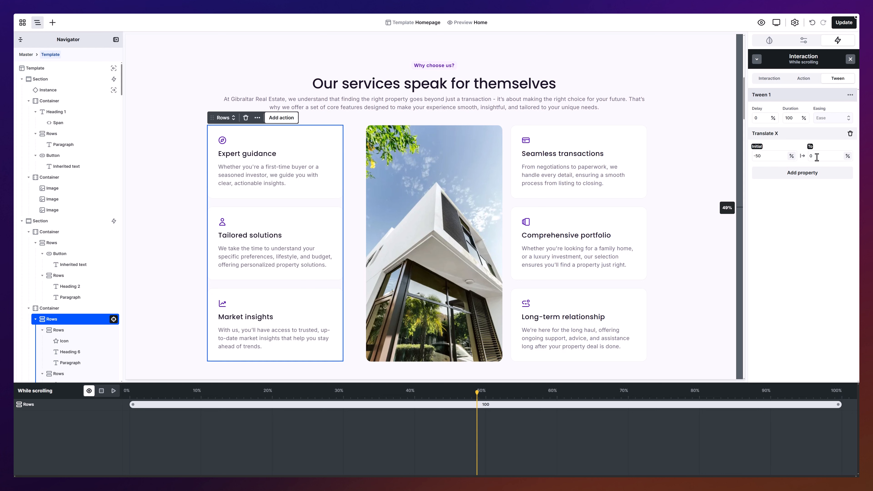
Step: Shorten the "Expert guidance" column's tween duration to 50%, checking the scroll movement before and after
scroll(744, 98, "up", 4)
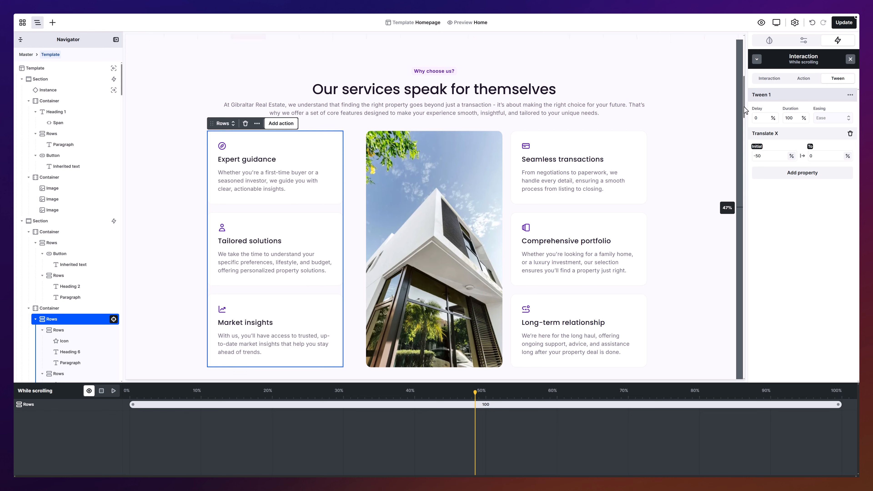
scroll(744, 98, "down", 6)
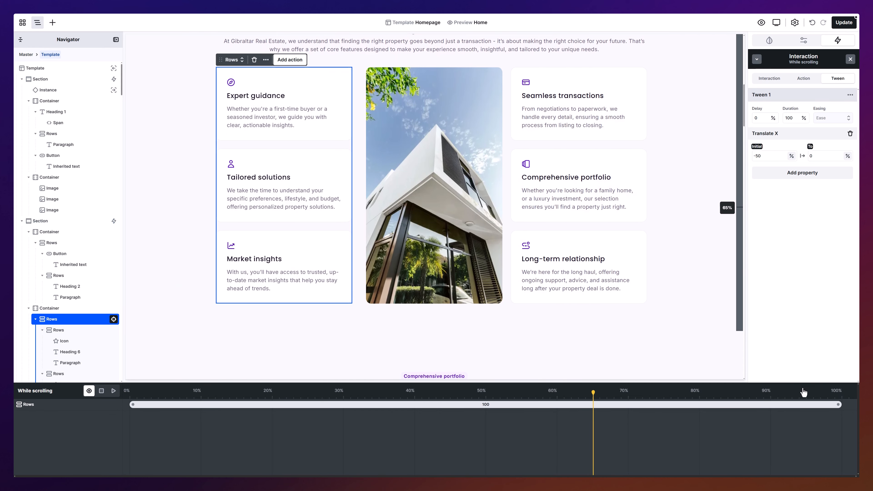
left_click_drag(838, 405, 483, 403)
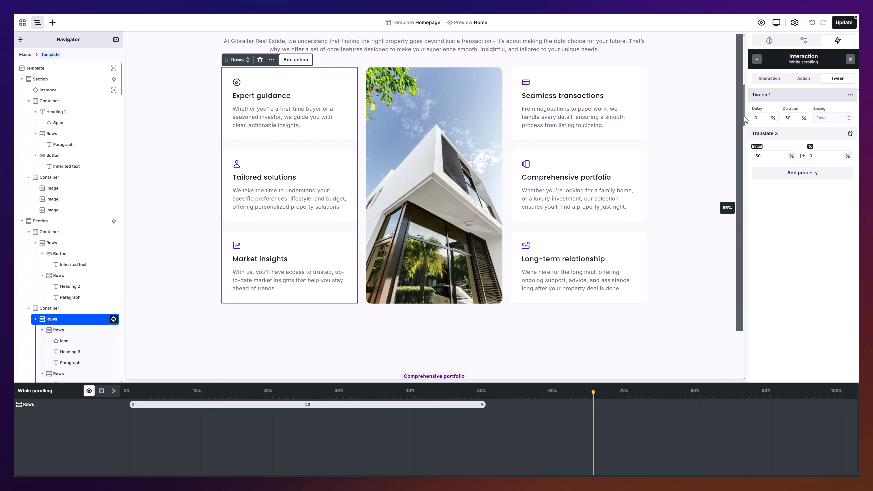
mouse_move(744, 119)
left_mouse_down()
mouse_move(743, 73)
mouse_move(743, 108)
left_mouse_up()
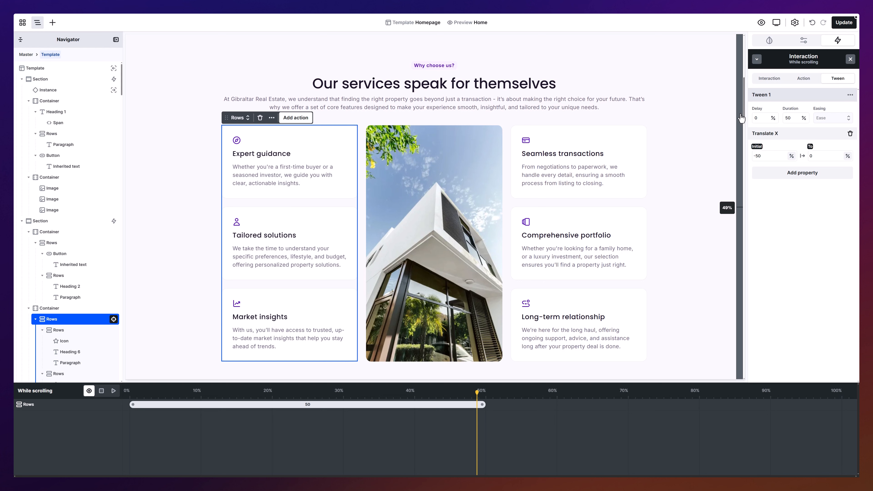
Step: Duplicate the Rows action and retarget the copy to the column that starts with the "Seamless transactions" card
left_click(556, 207)
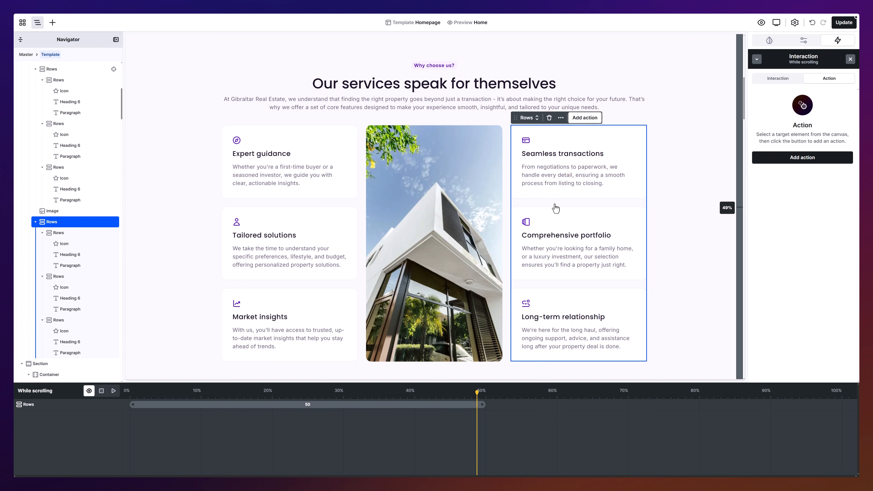
left_click(40, 404)
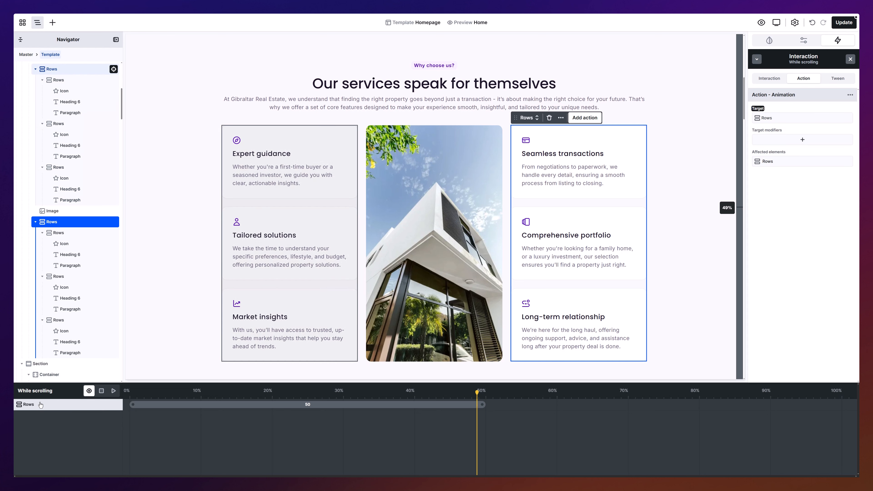
right_click(40, 404)
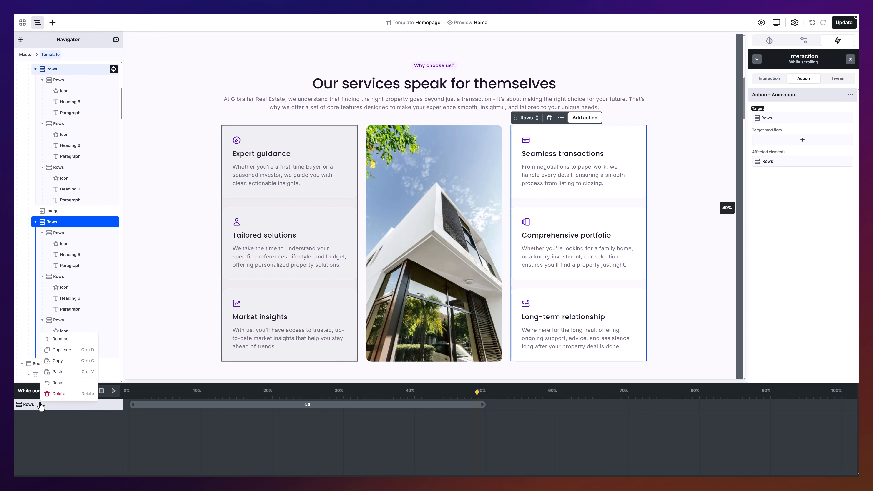
left_click(60, 350)
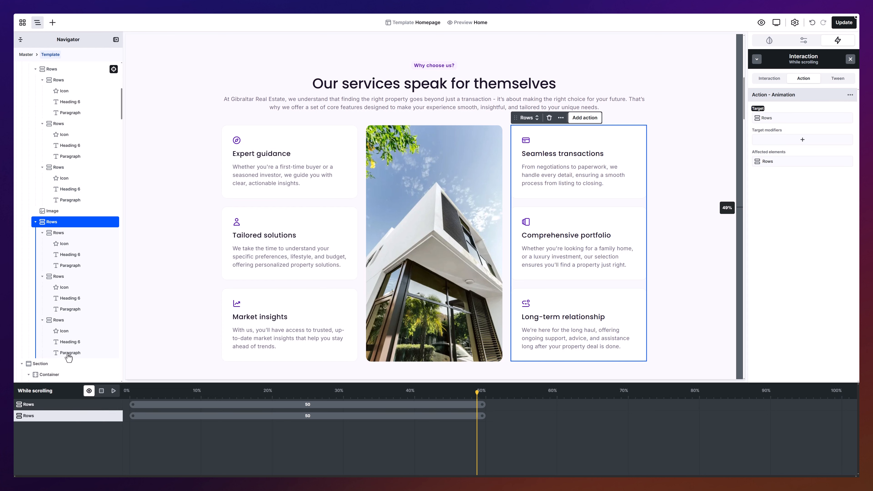
left_click(777, 118)
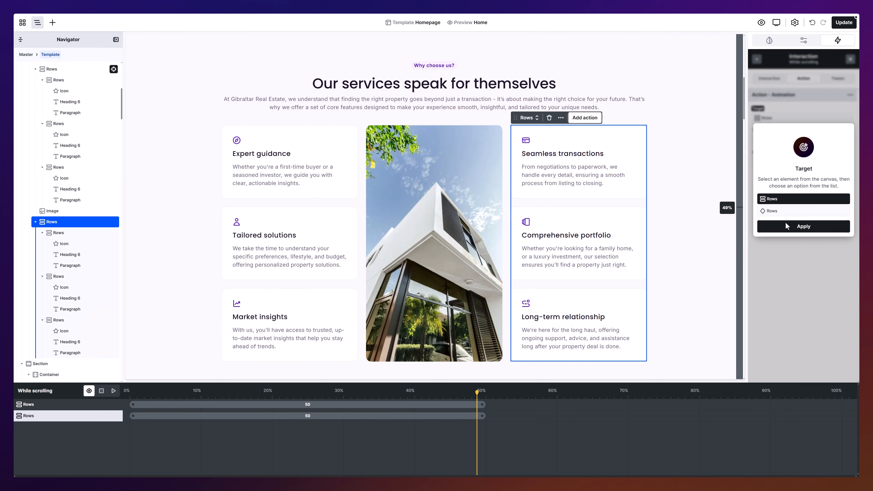
left_click(793, 228)
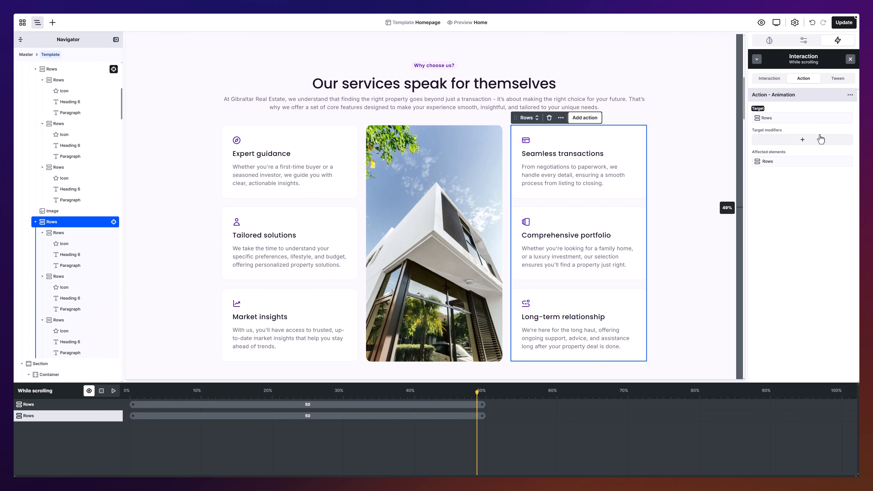
Step: Set the initial Translate X of the "Seamless transactions" column's tween to 50%
left_click(837, 81)
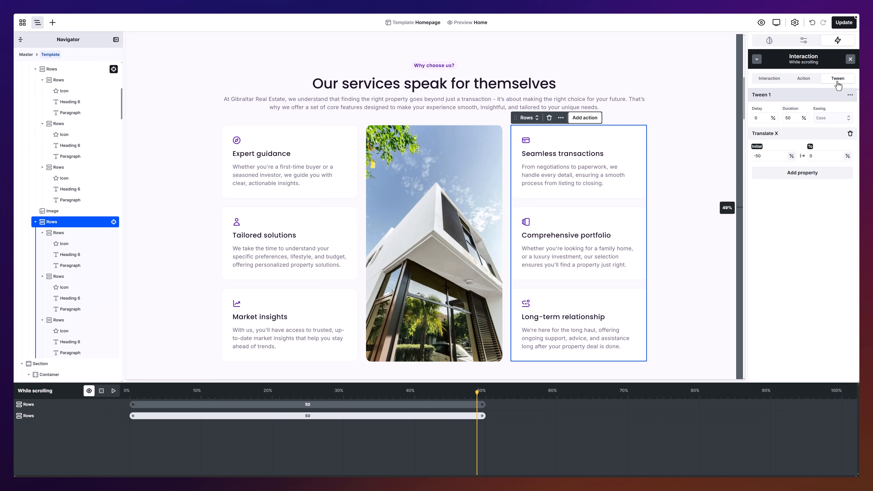
left_click(768, 156)
type("50")
key("Return")
Step: Preview the page and scroll up and down through the services section to check the columns' movement
left_click(761, 23)
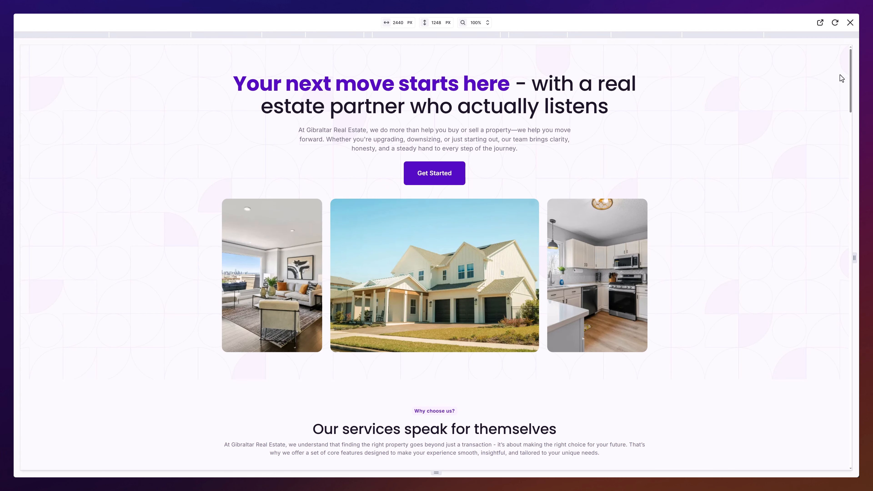
scroll(847, 95, "down", 7)
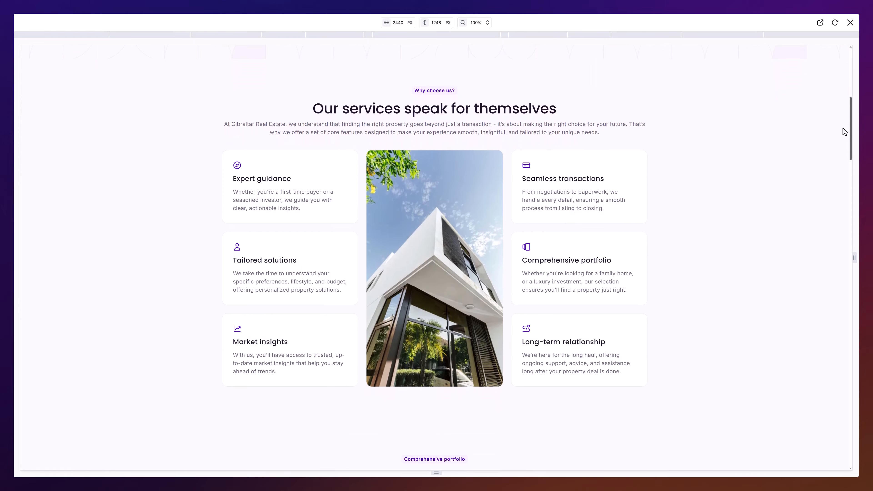
scroll(846, 116, "up", 6)
scroll(842, 128, "down", 5)
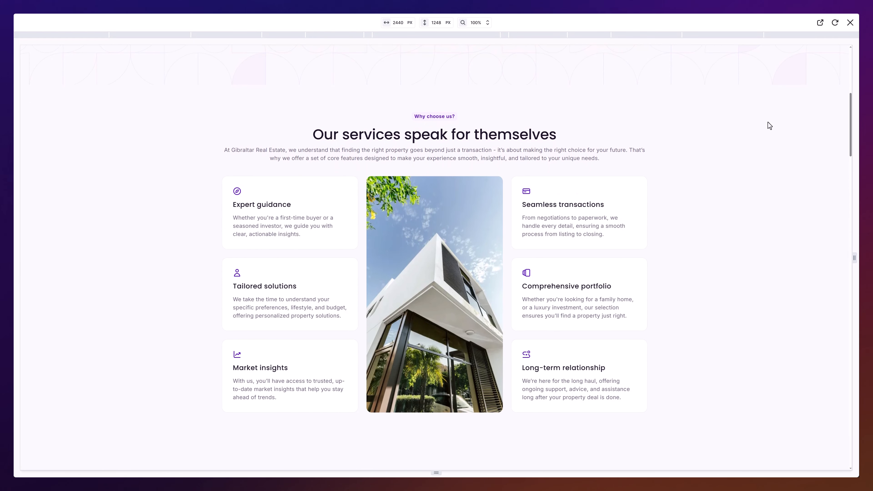
Step: Check the services columns' scroll movement in the preview at the 768 px tablet and 375 px mobile widths
left_click(535, 36)
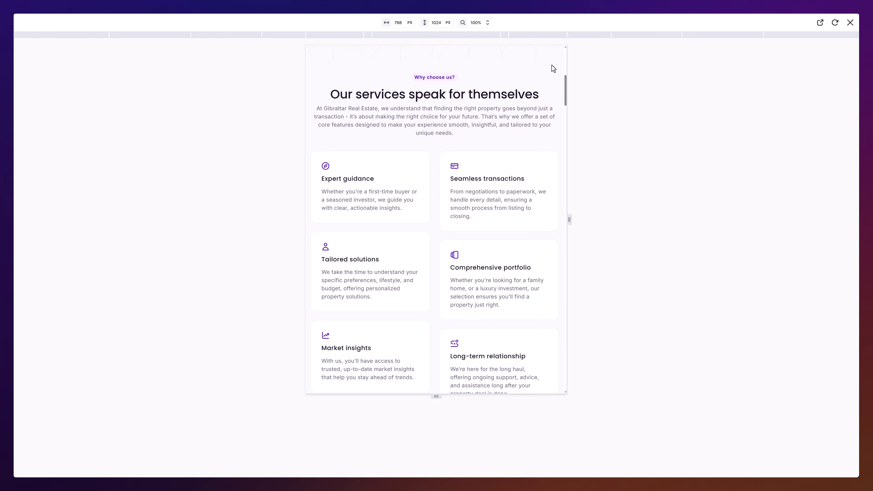
mouse_move(565, 92)
left_mouse_down()
mouse_move(561, 72)
mouse_move(562, 92)
mouse_move(560, 84)
left_mouse_up()
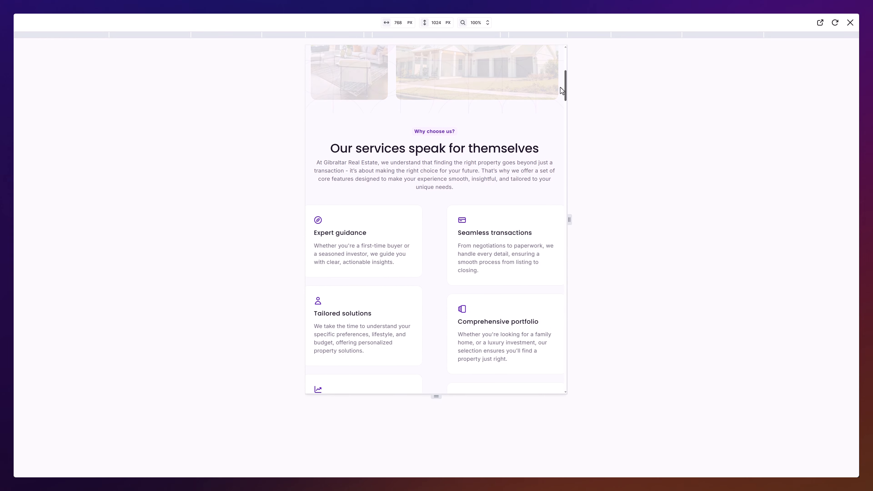
left_click(465, 35)
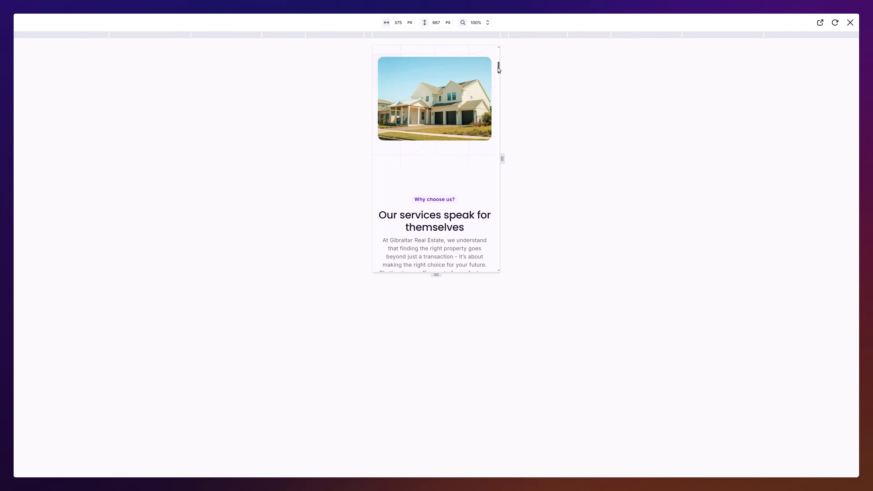
left_click_drag(497, 68, 497, 78)
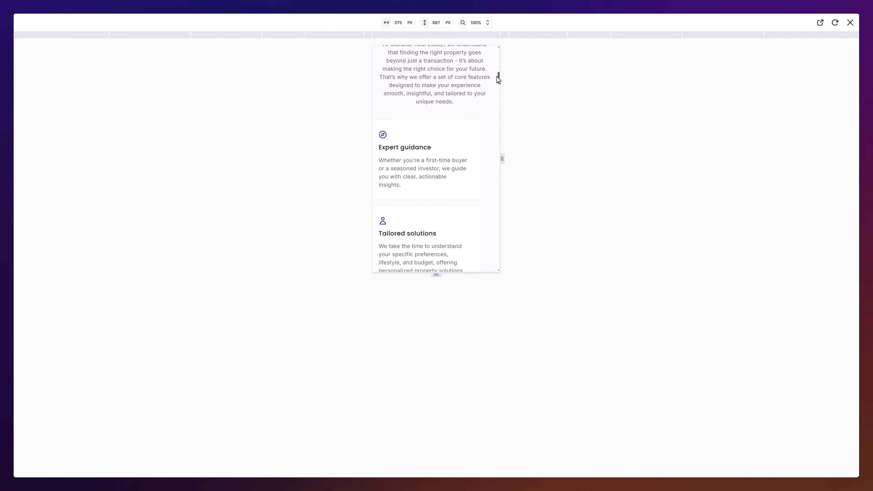
left_click(850, 22)
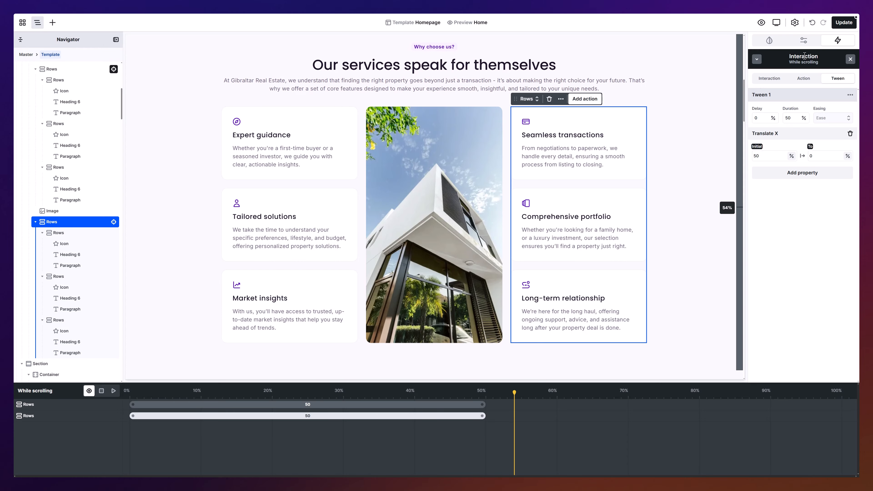
Step: Add a trigger condition to the While scrolling interaction so that it runs only if Breakpoint is not Tablet
left_click(770, 78)
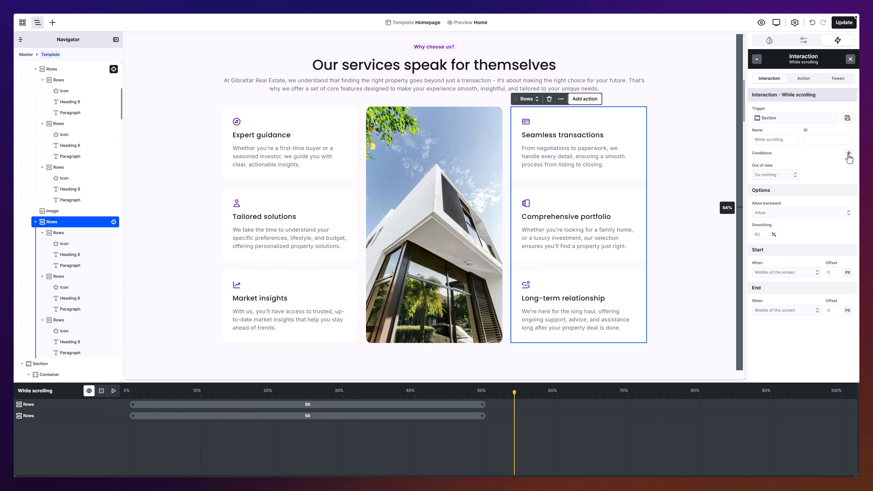
left_click(849, 153)
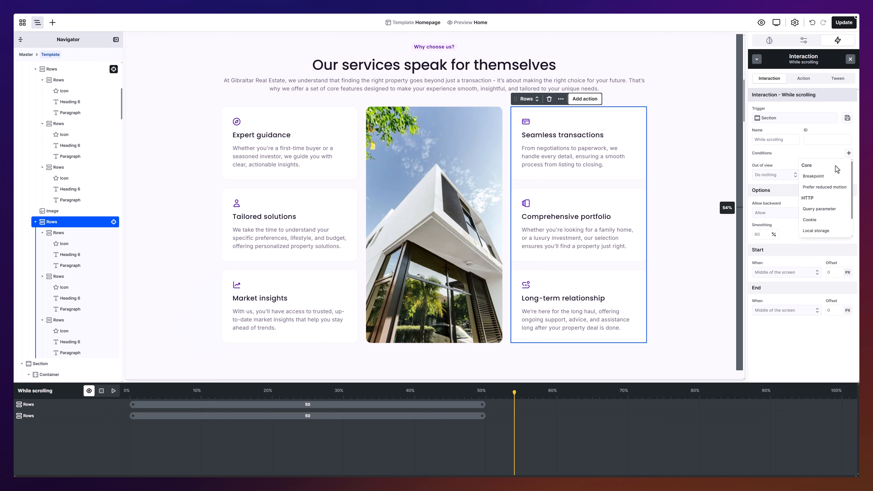
left_click(813, 176)
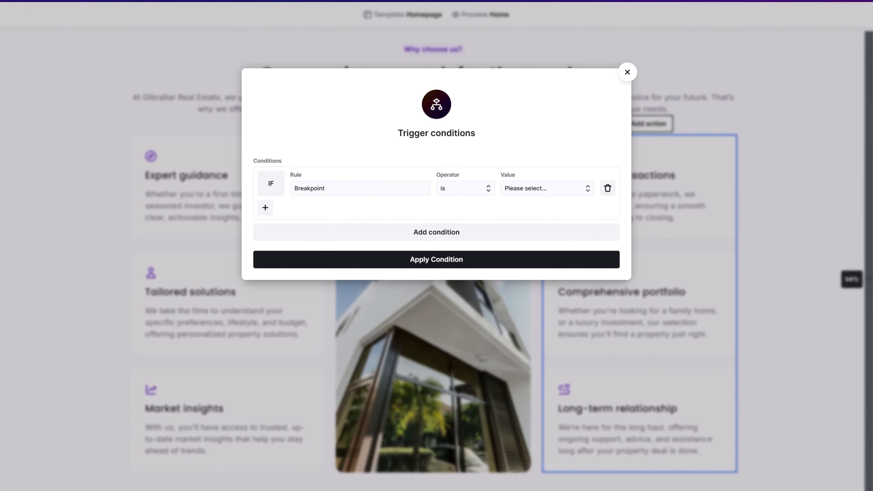
left_click(578, 194)
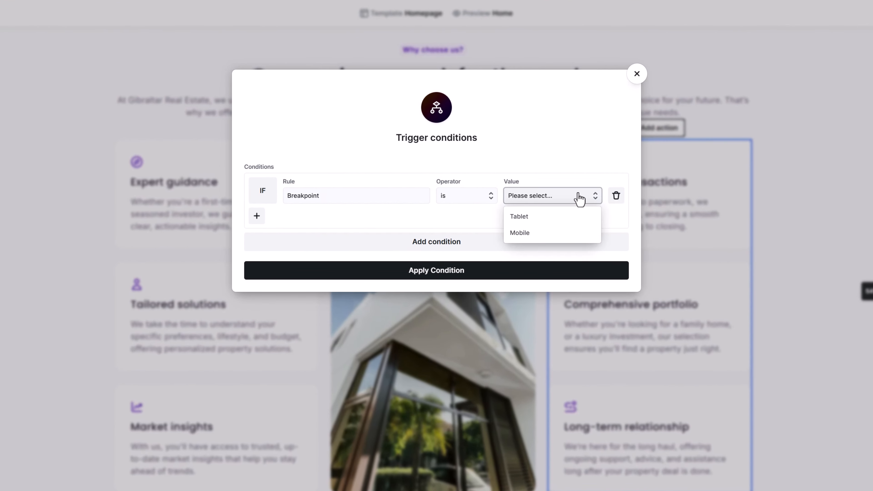
left_click(565, 217)
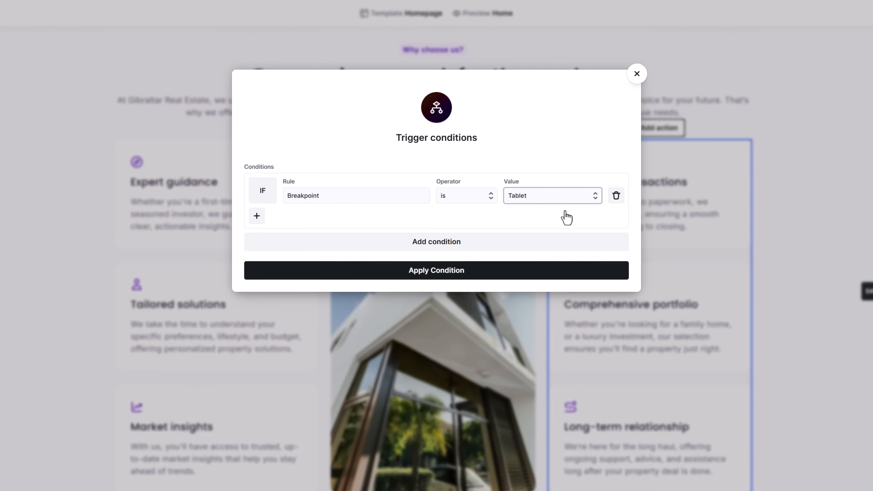
left_click(485, 203)
left_click(471, 233)
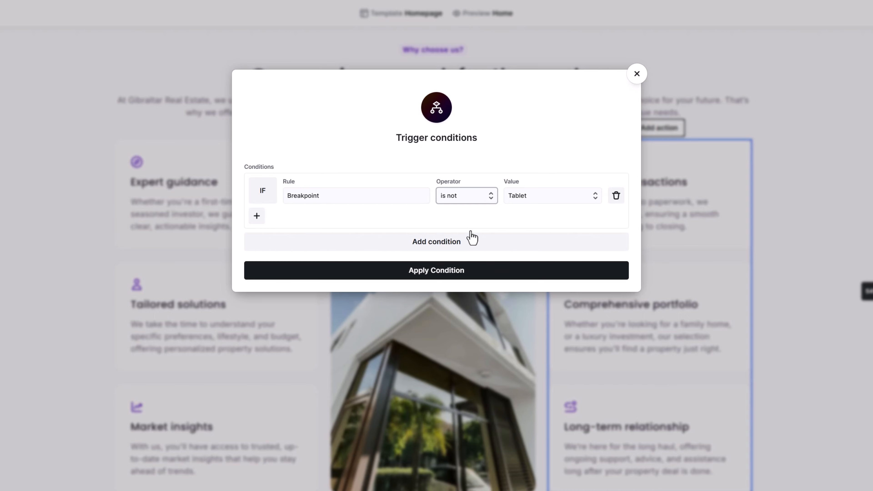
left_click(456, 274)
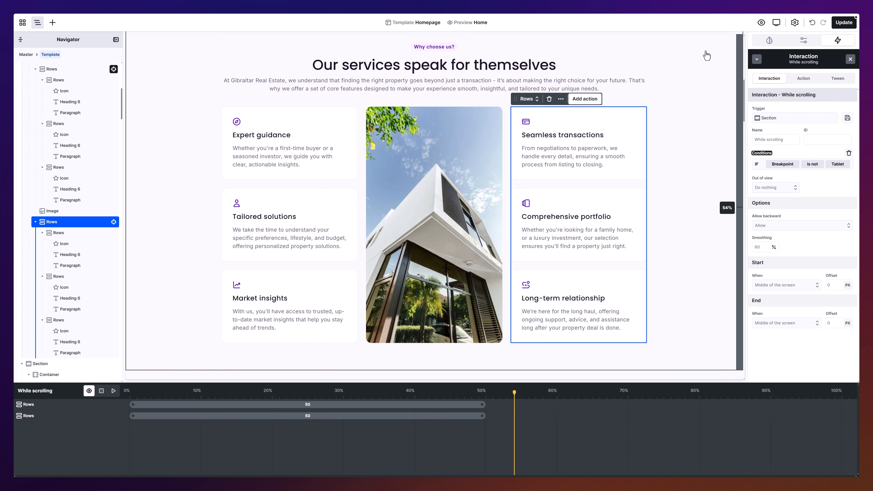
Step: Preview the page and compare the services columns' scroll behaviour at desktop width and at 768 px tablet width
left_click(759, 24)
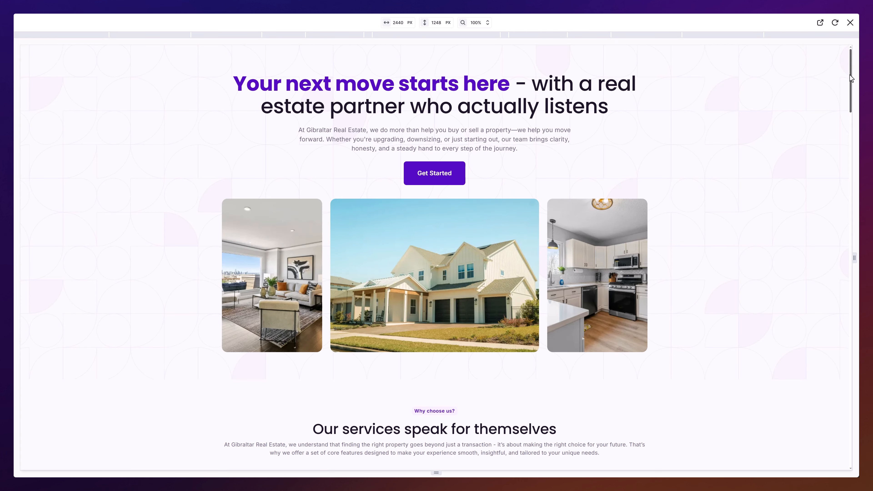
left_click_drag(851, 77, 851, 128)
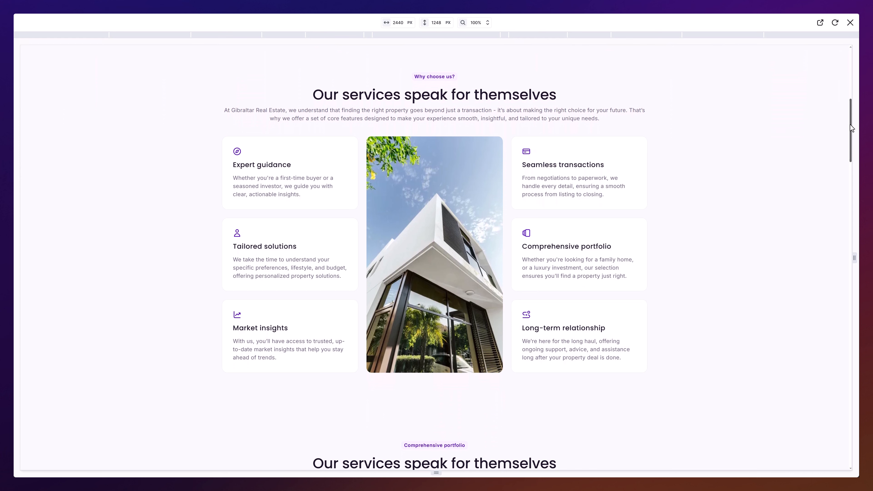
left_click(540, 37)
scroll(564, 93, "up", 1)
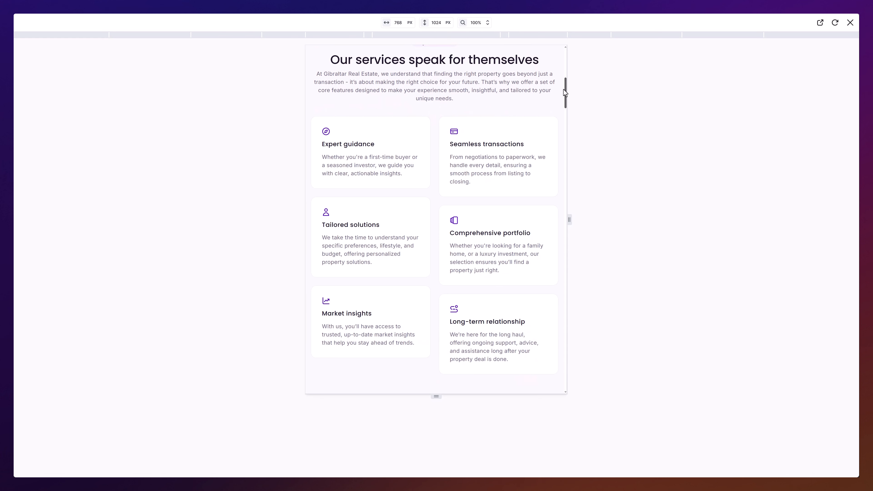
mouse_move(565, 93)
left_mouse_down()
mouse_move(562, 73)
mouse_move(560, 98)
left_mouse_up()
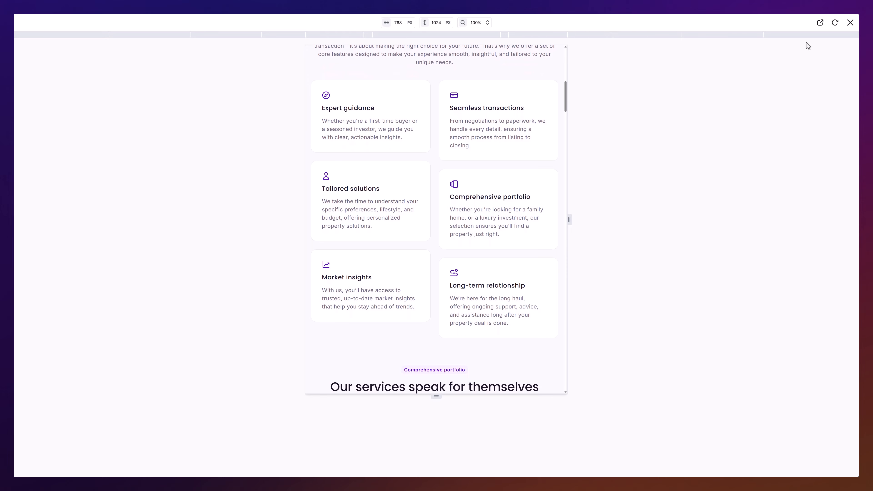
left_click(850, 23)
Step: Save the homepage template and close the While scrolling interaction
left_click(851, 23)
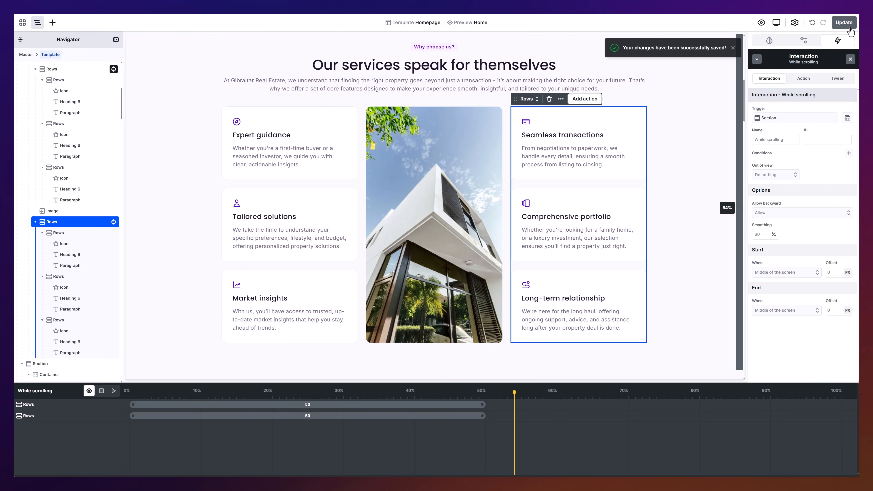
left_click(850, 59)
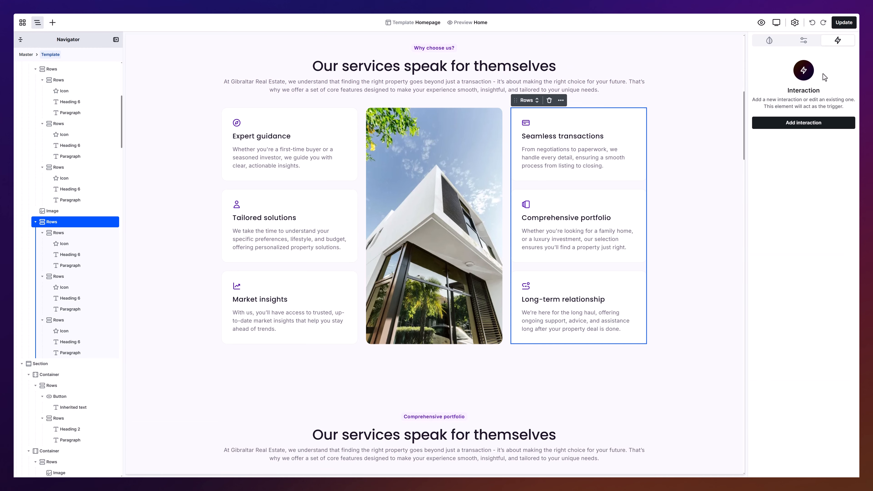
Step: Add a Mouse move interaction to the "About us" section with the "Rooted in trust, driven by results" heading
left_click_drag(744, 104, 742, 221)
left_click(721, 228)
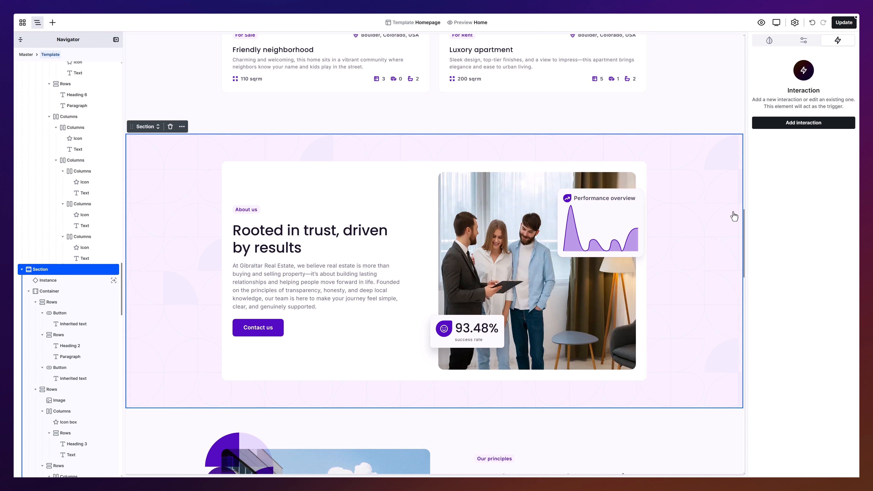
left_click(795, 129)
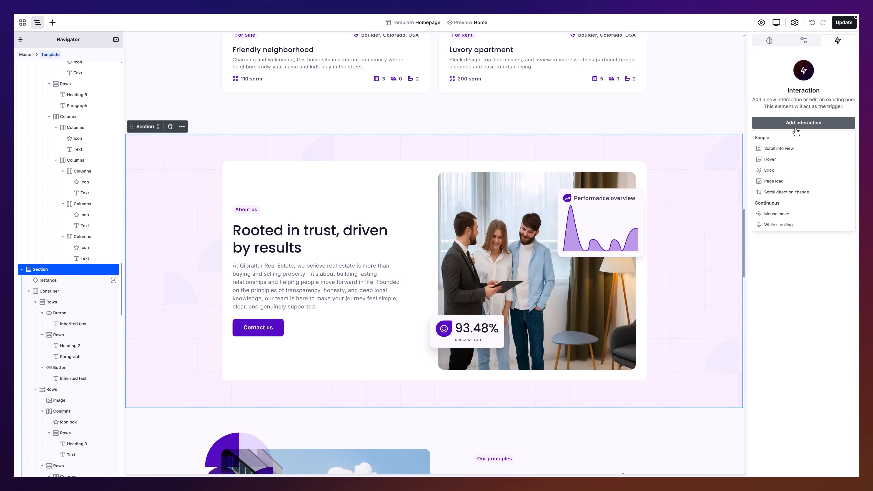
left_click(778, 215)
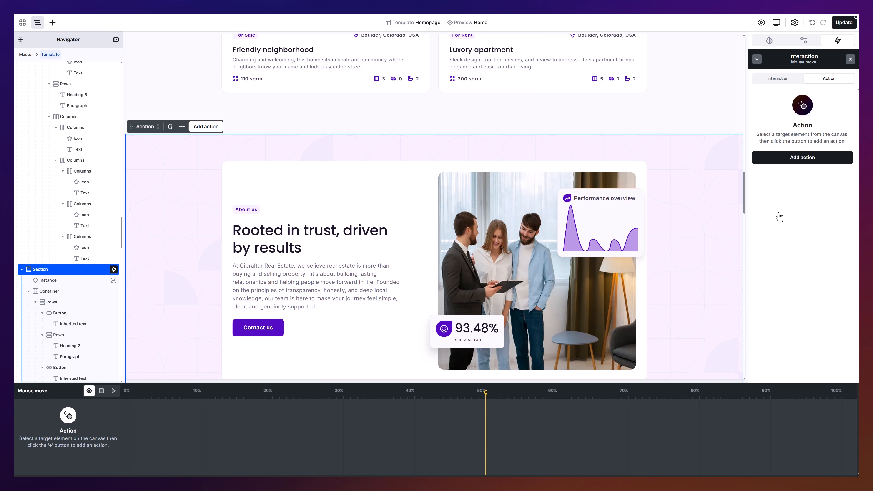
Step: Add a Translate X action to the "Performance overview" card, going from -10% to 10% along the X axis
left_click(642, 256)
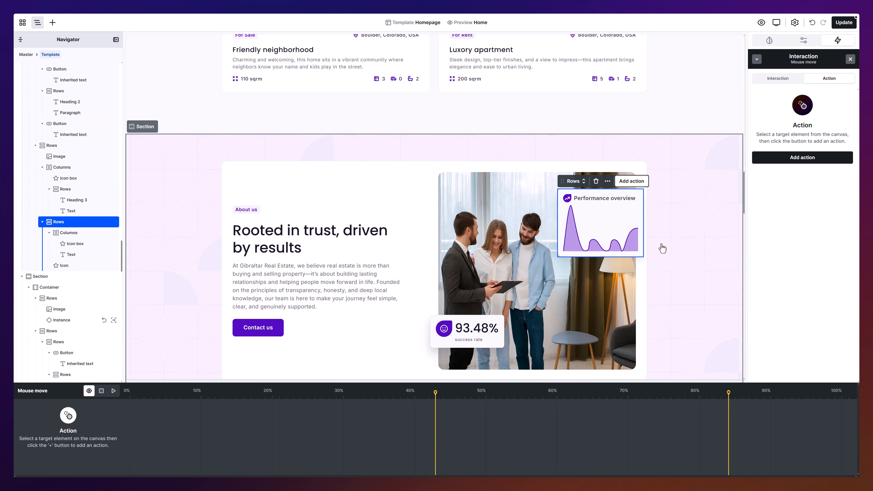
left_click(780, 159)
mouse_move(774, 186)
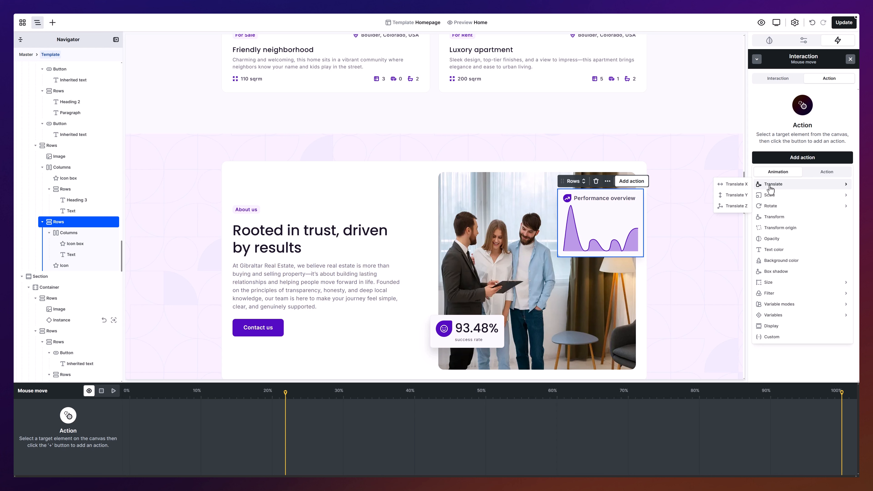
left_click(743, 185)
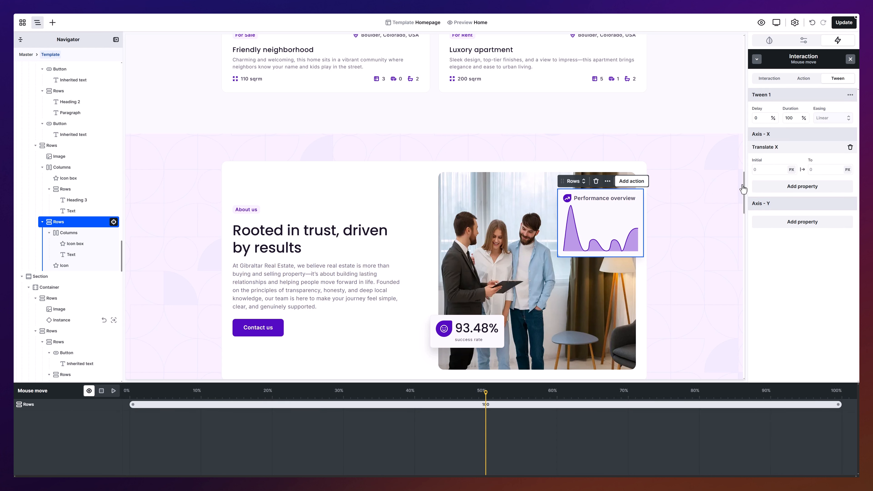
left_click(769, 170)
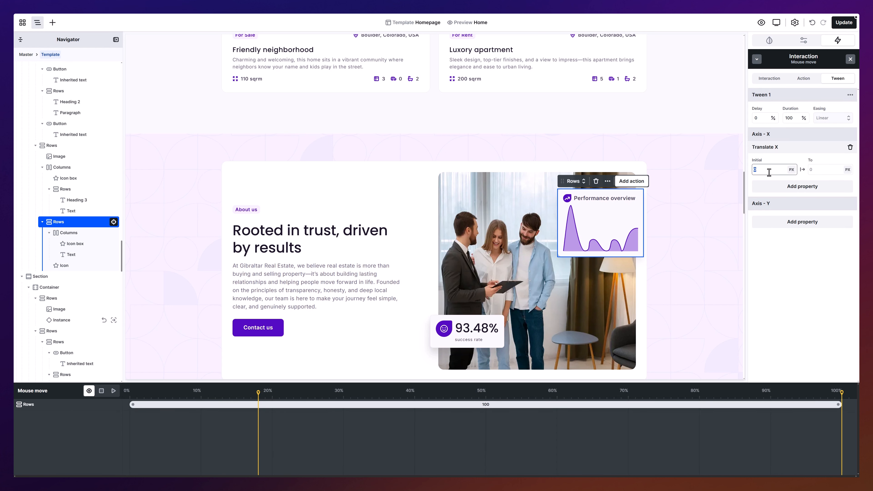
type("-10%")
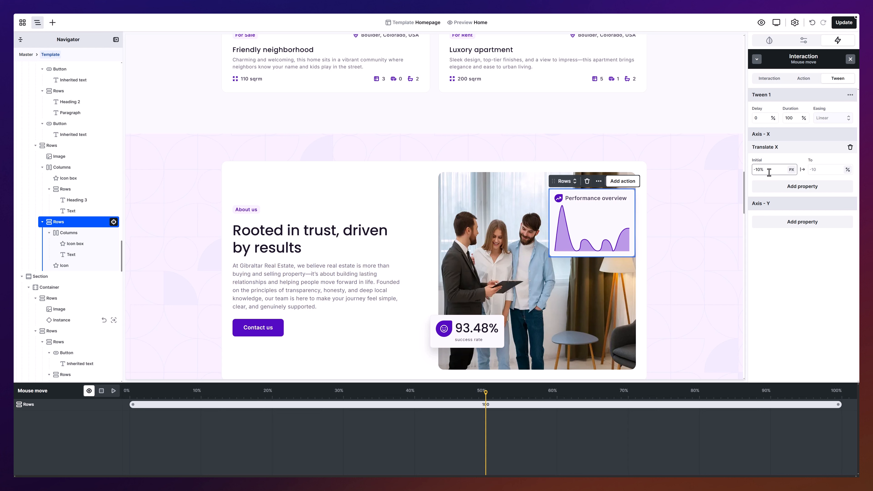
key("Tab")
type("1")
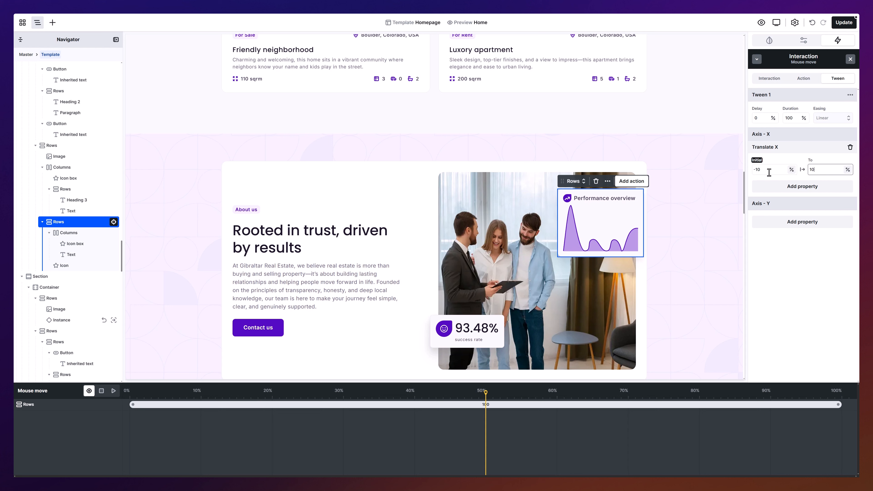
type("0")
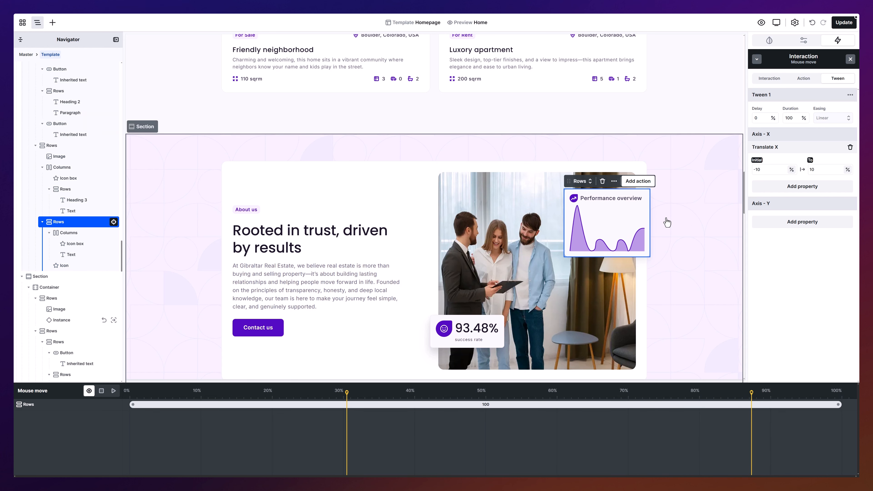
Step: Add a Translate Y property to the "Performance overview" card's Y axis, going from -10% to 10%
left_click(767, 223)
mouse_move(769, 237)
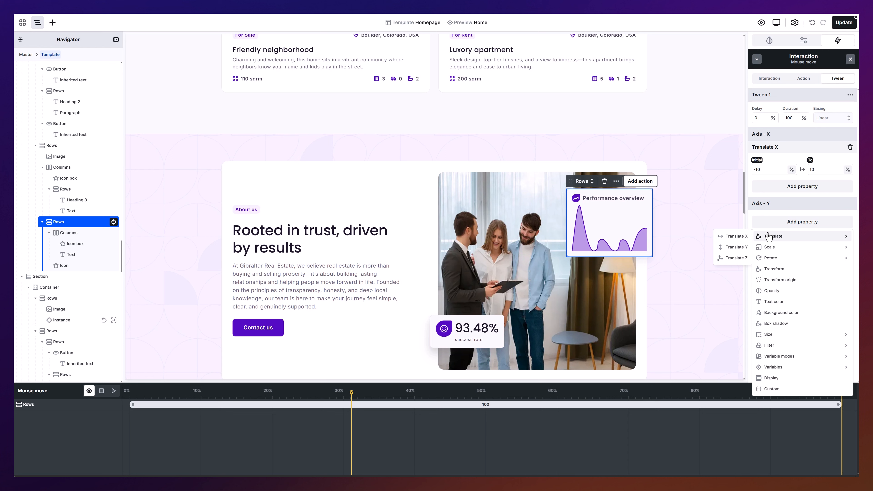
left_click(734, 248)
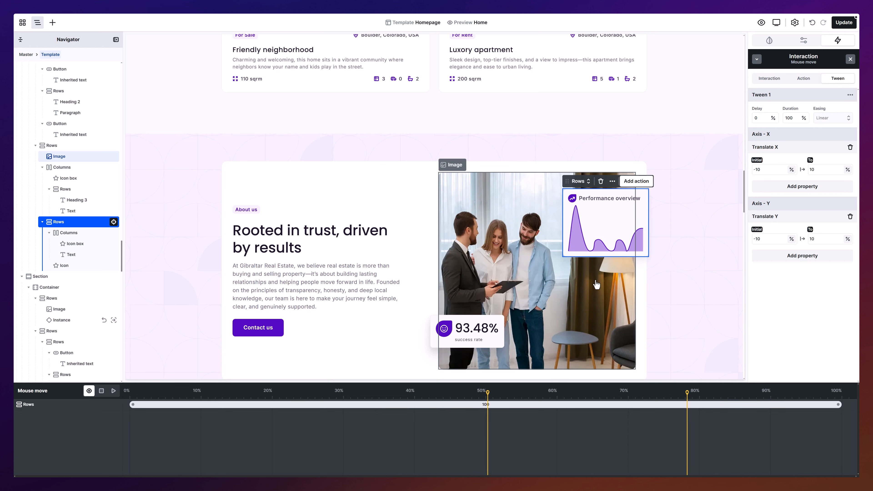
Step: Duplicate the "Performance overview" card's Rows action and retarget the copy to the "success rate" card's Columns element
left_click(492, 335)
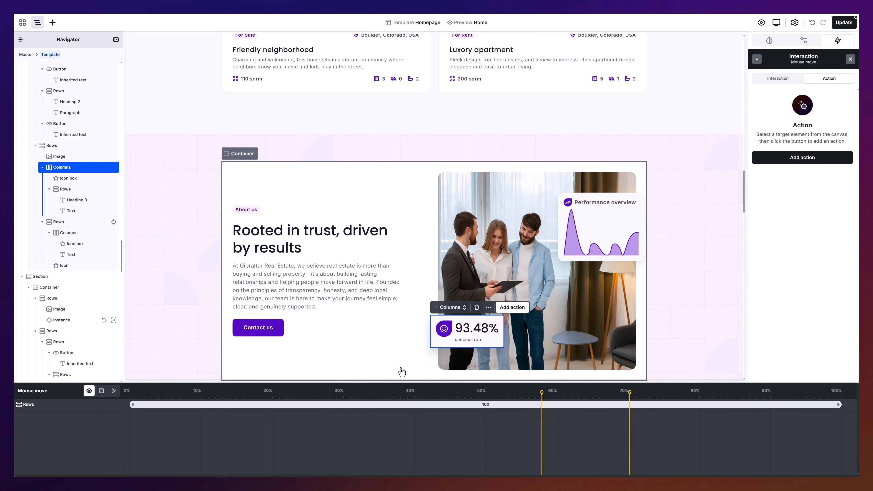
left_click(107, 409)
right_click(107, 410)
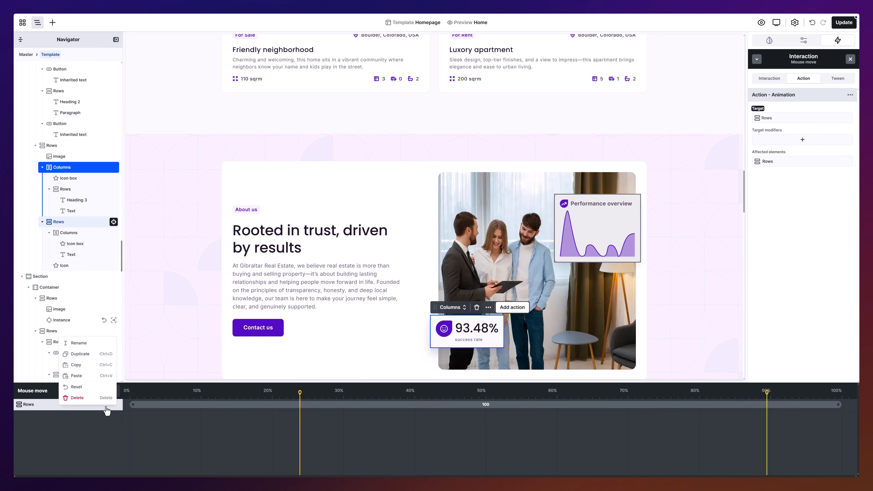
left_click(83, 356)
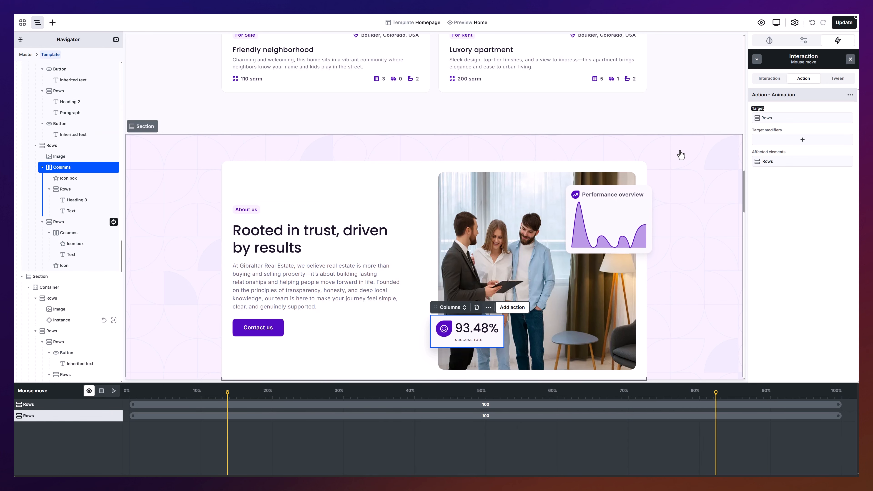
left_click(765, 120)
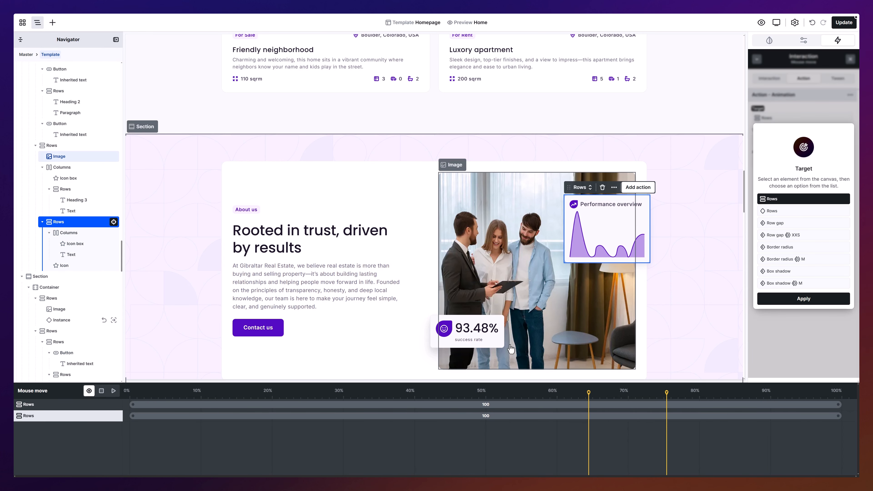
left_click(777, 301)
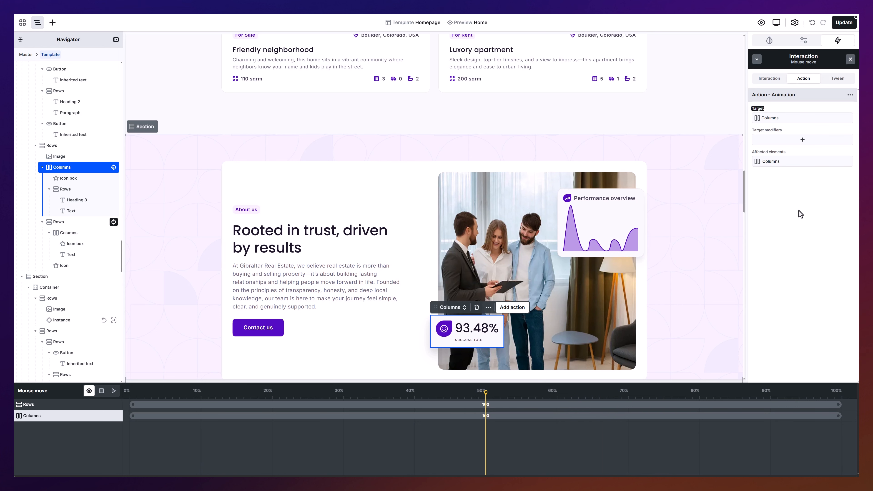
Step: Reverse the "success rate" card's movement by setting both Translate X and Translate Y from 10% to -10%
left_click(835, 80)
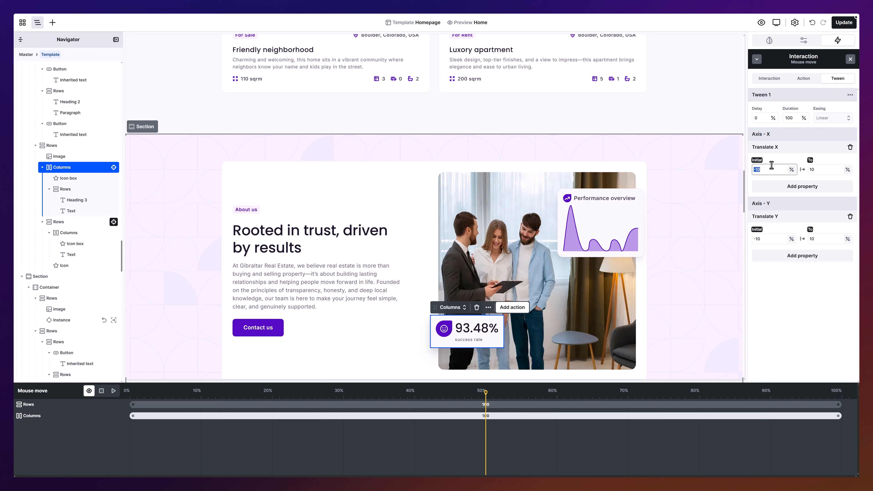
type("10")
key("Tab")
type("-10")
left_click(763, 235)
type("10")
key("Tab")
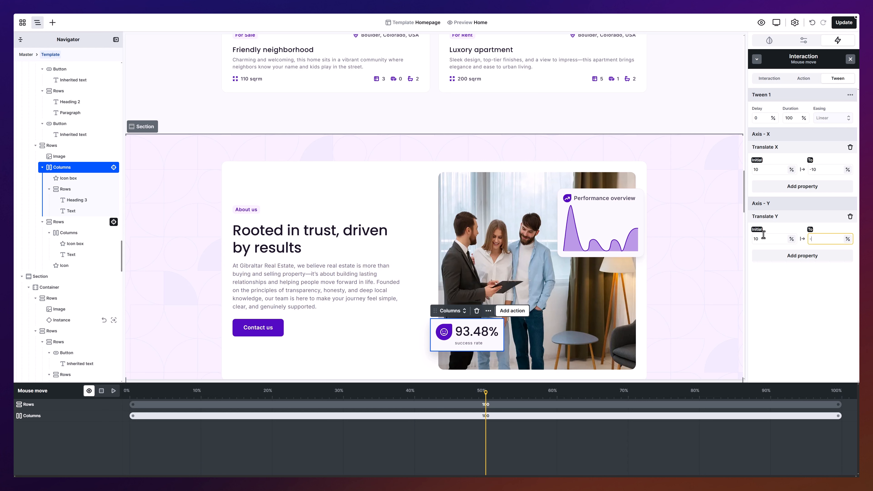
type("-10")
key("Return")
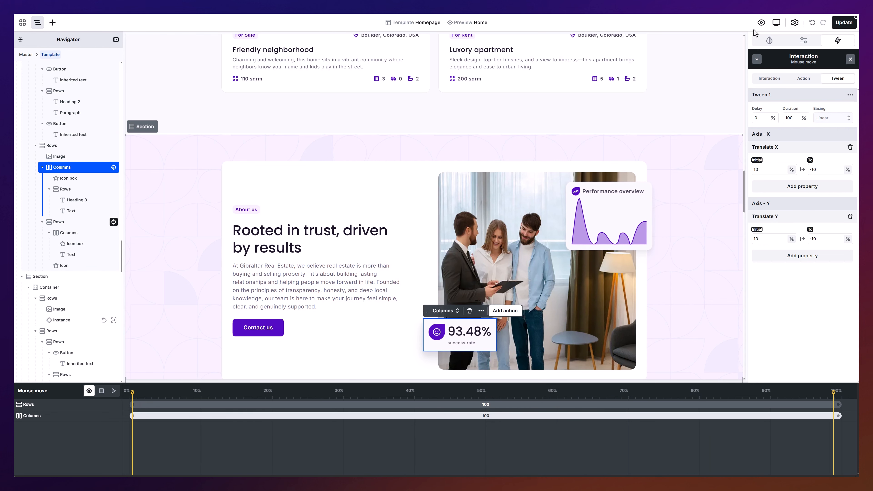
Step: Preview the page at the "About us" section to check how its two floating cards follow the mouse
left_click(762, 23)
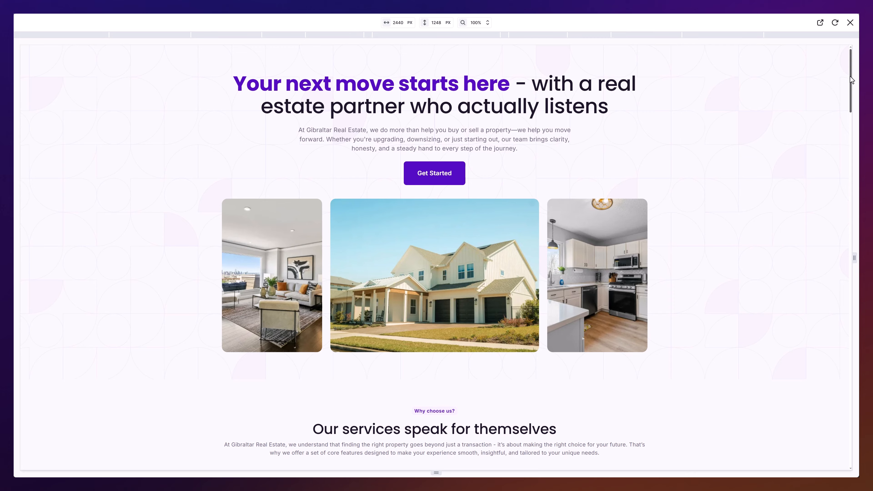
left_click_drag(850, 77, 850, 253)
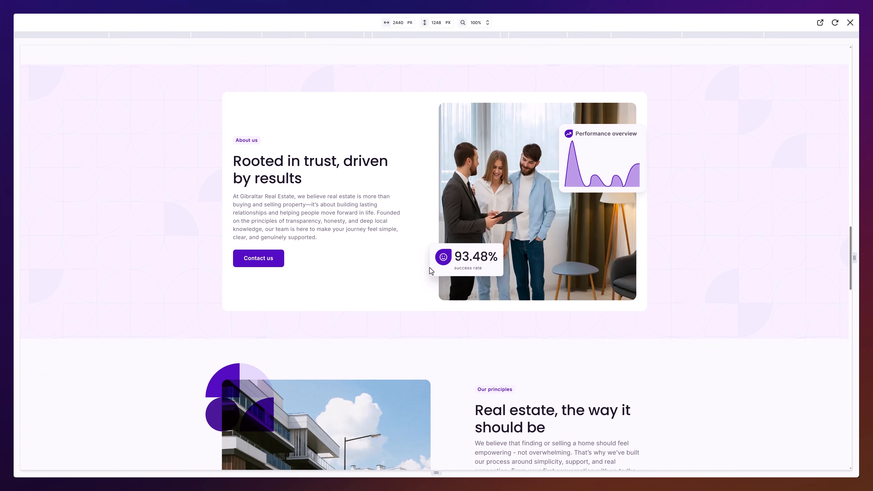